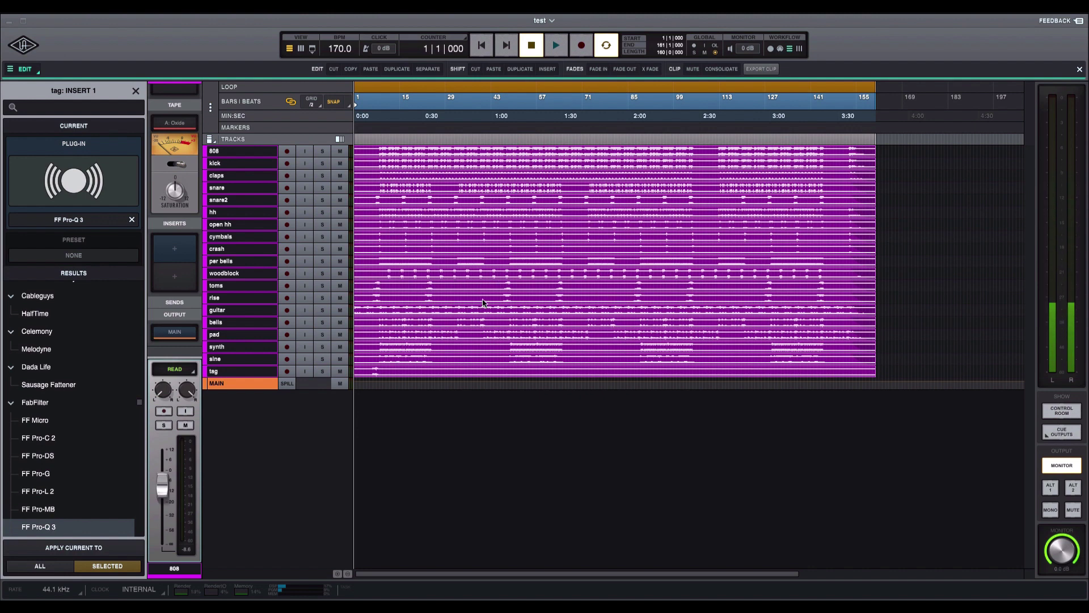
Switch between the timeline and mixer views to compare them, ending on the mixer.
click(301, 50)
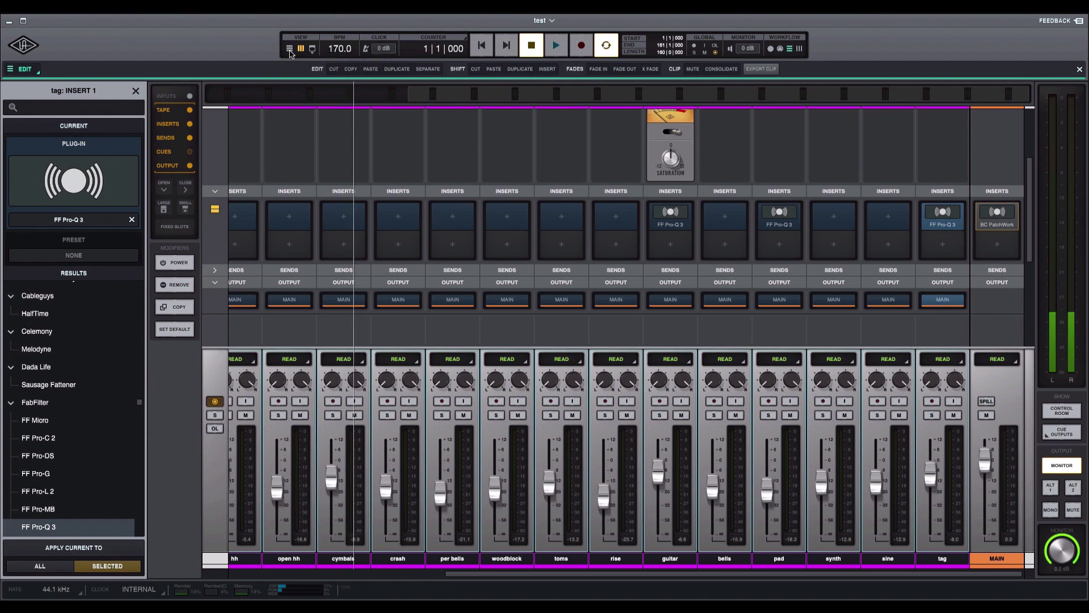
click(289, 49)
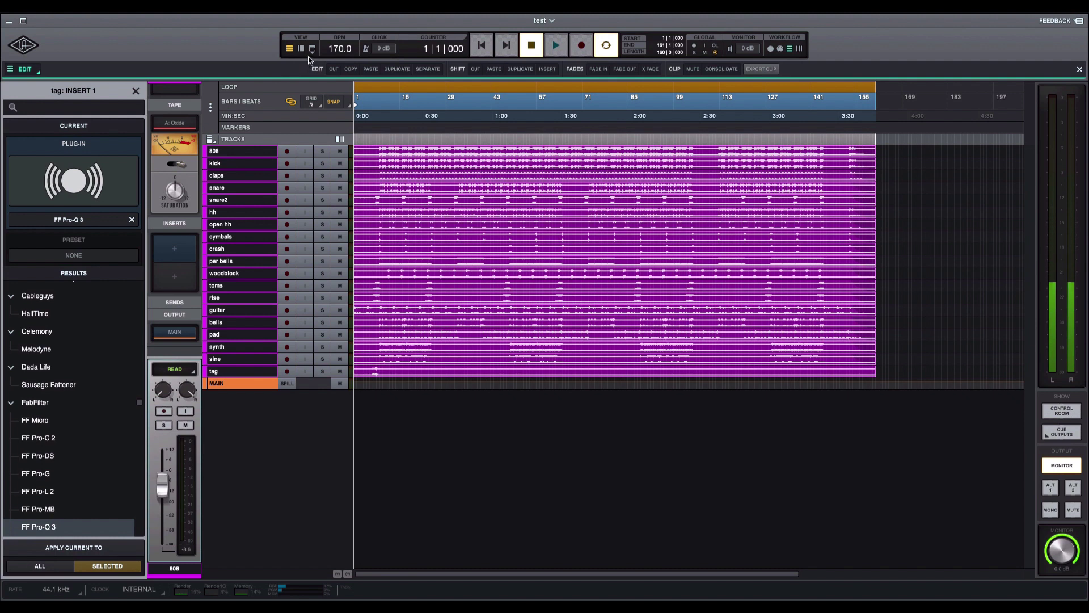
click(302, 50)
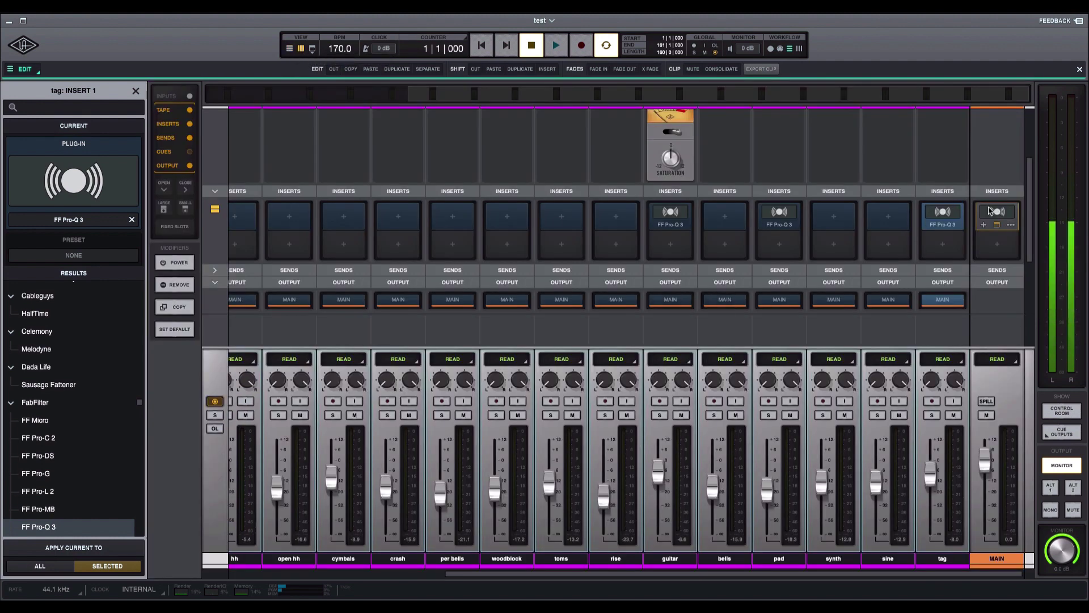
Inspect the BC PatchWork insert on the MAIN channel and its hosted Initial MasterSuite plug-in, closing both windows when done.
mouse_move(998, 230)
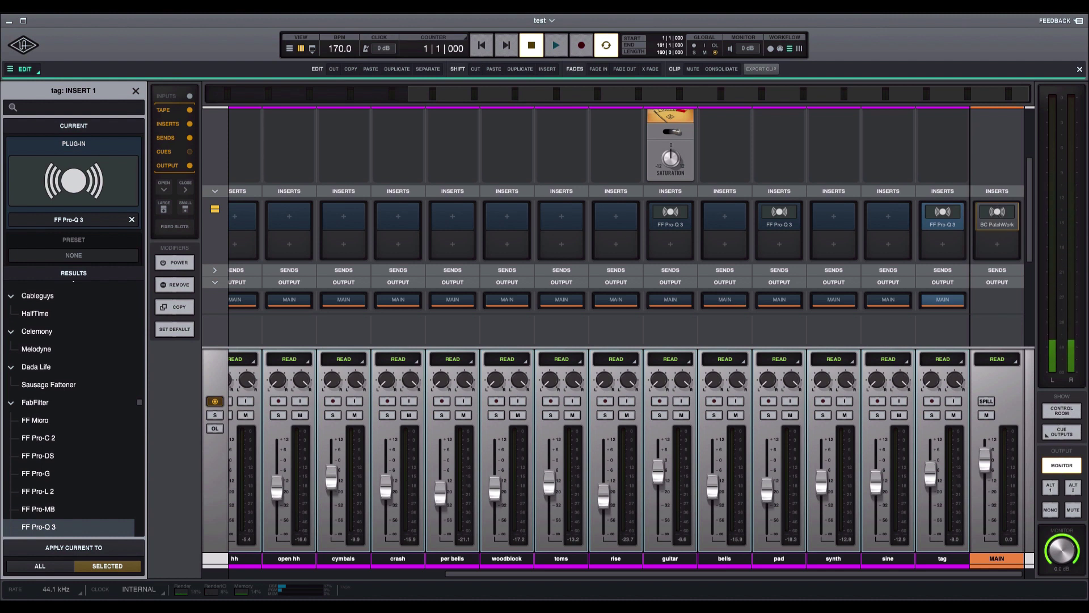
click(997, 213)
drag(714, 267, 286, 225)
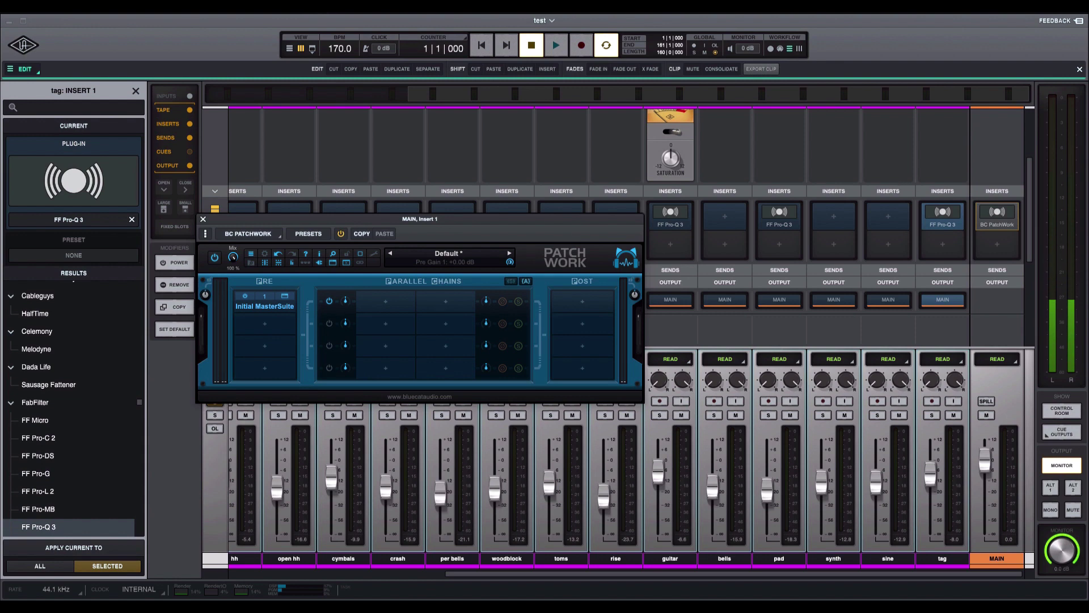
click(285, 296)
drag(937, 201, 476, 189)
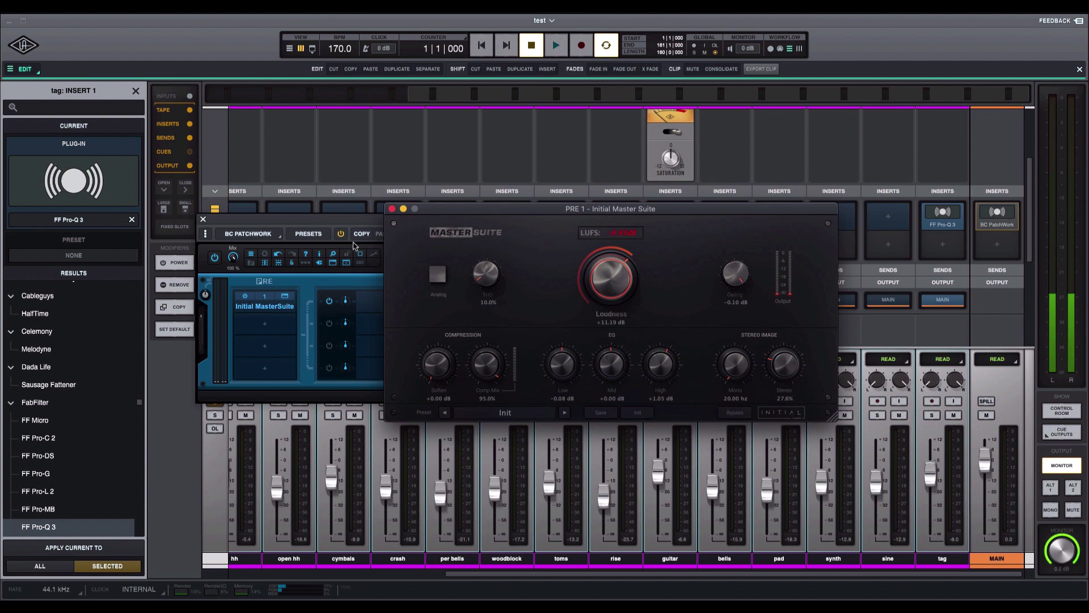
drag(502, 210, 600, 175)
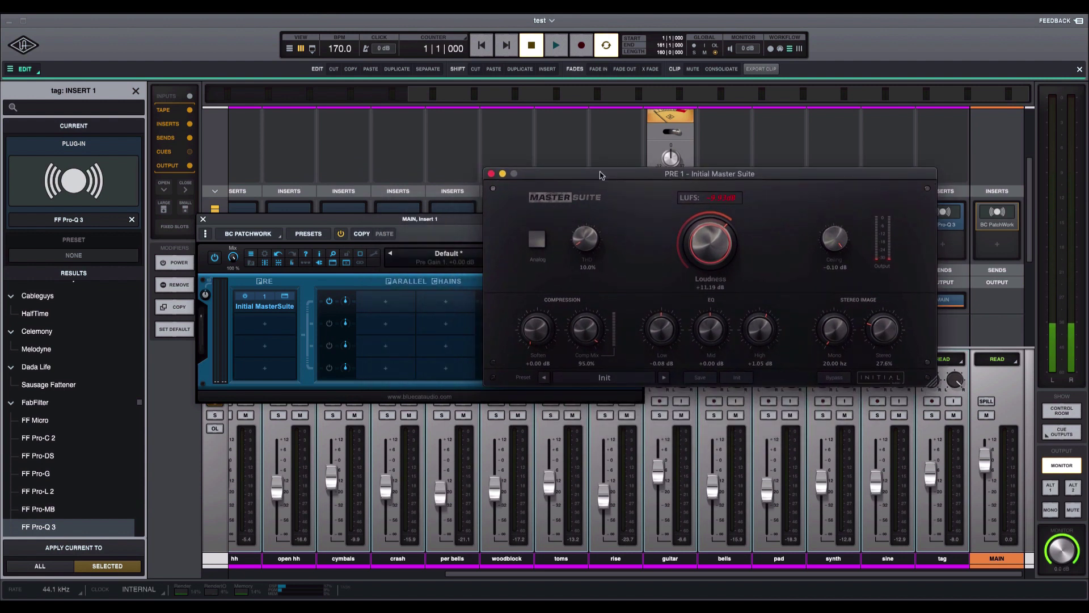
click(451, 221)
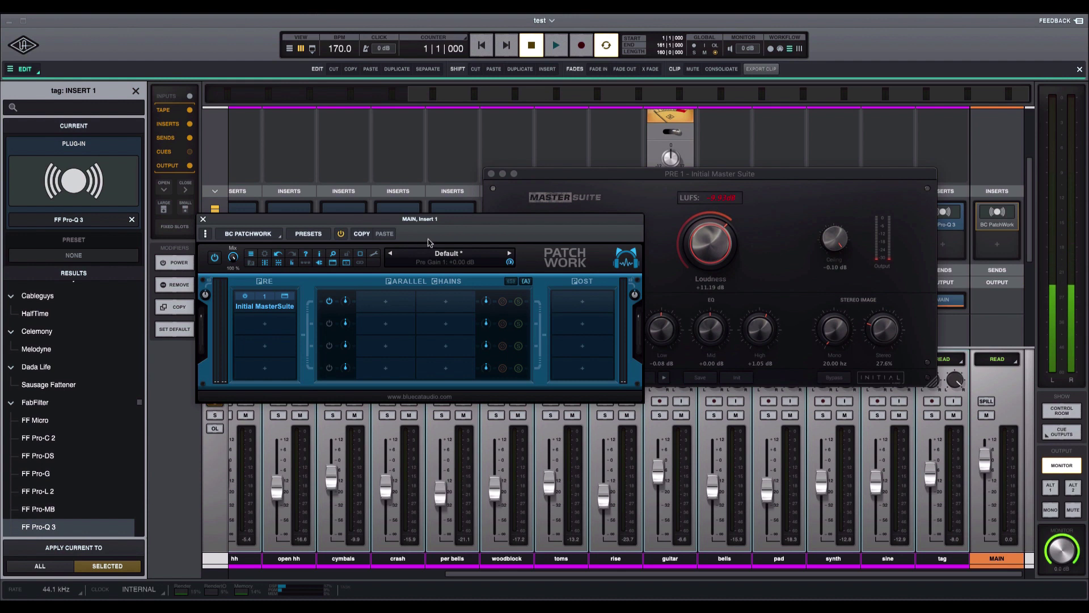
click(491, 174)
click(203, 219)
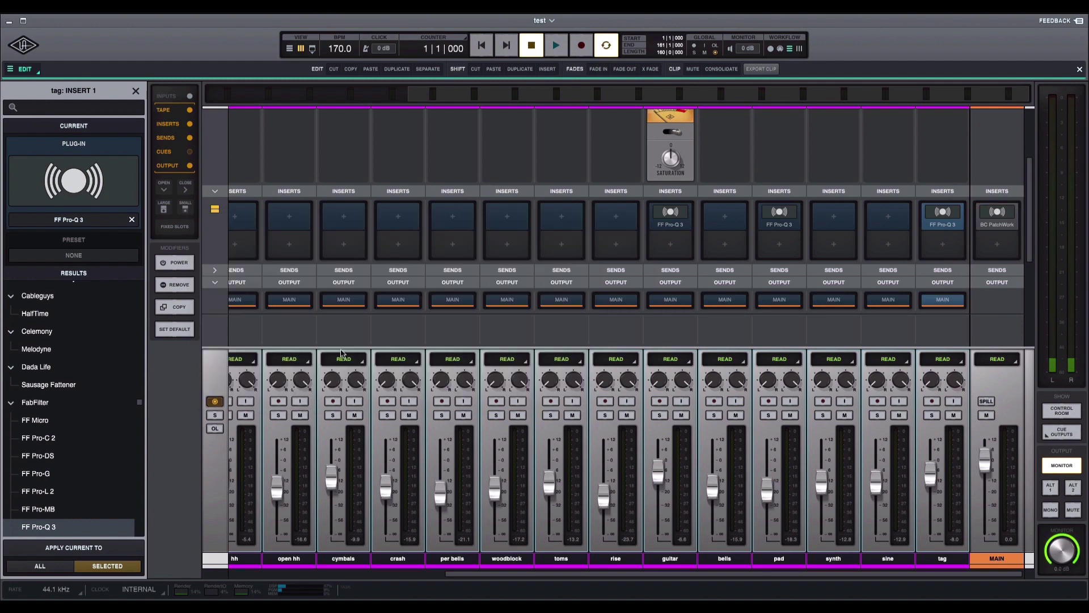
Examine the tape and insert sections of the mixer channels starting from the 808 track.
drag(511, 574, 237, 580)
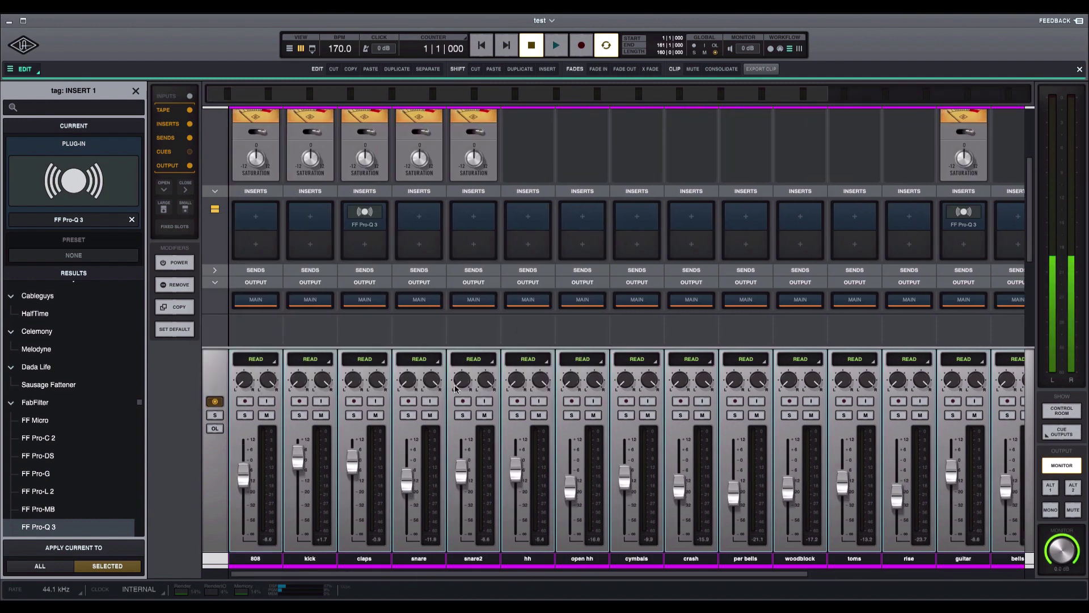
scroll(435, 366, up, 2)
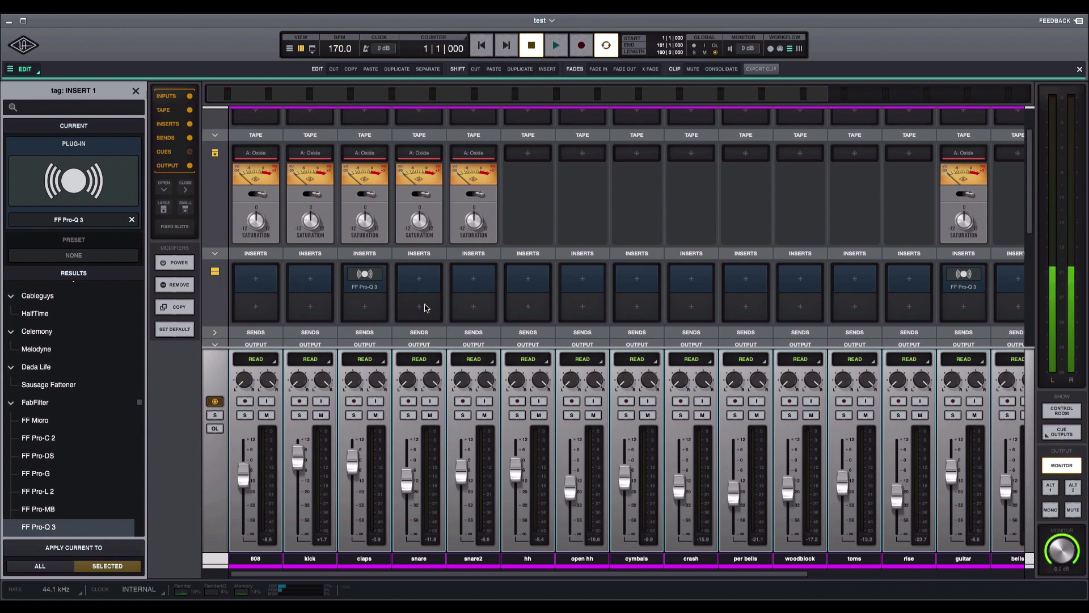
scroll(425, 312, up, 1)
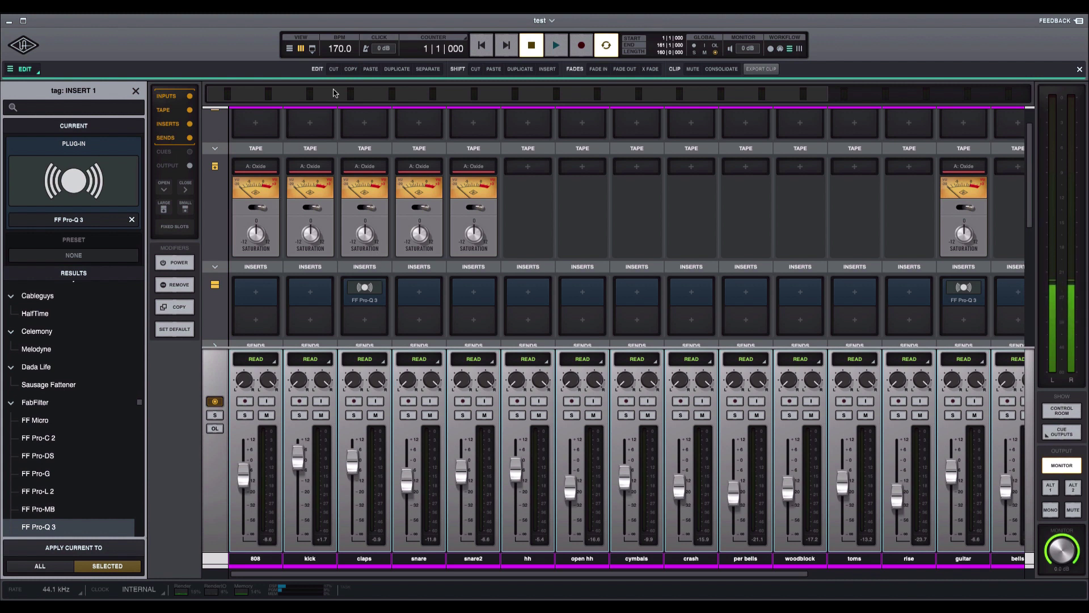
Return to the timeline and try out larger and smaller track heights.
click(290, 49)
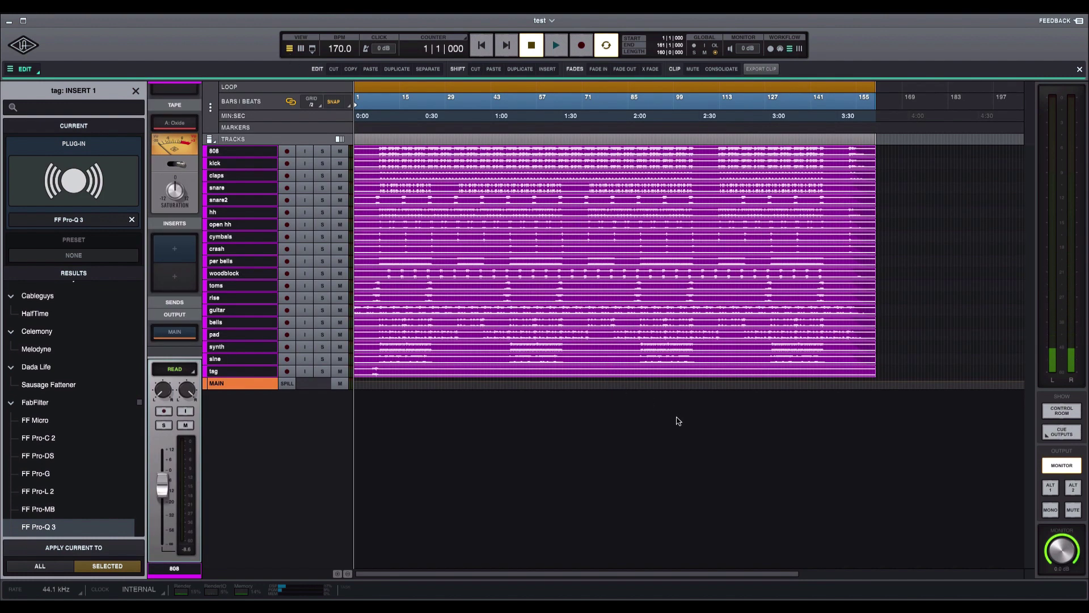
key(ctrl+Down)
key(ctrl+Up)
key(ctrl+Up)
key(ctrl+Down)
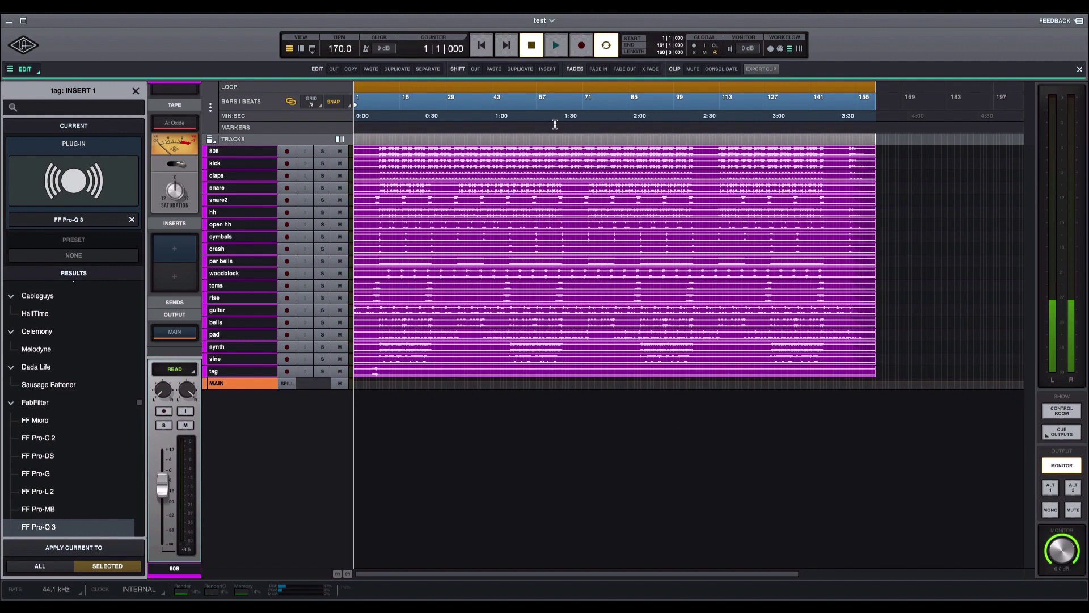
Play the session from the start and enlarge the track heights in the timeline.
click(480, 51)
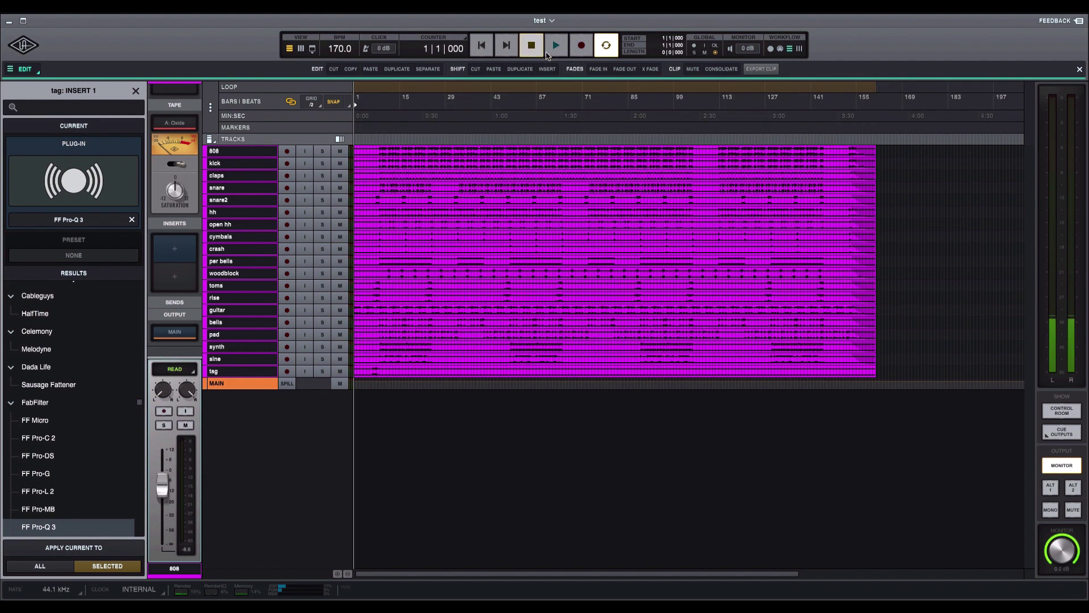
click(557, 53)
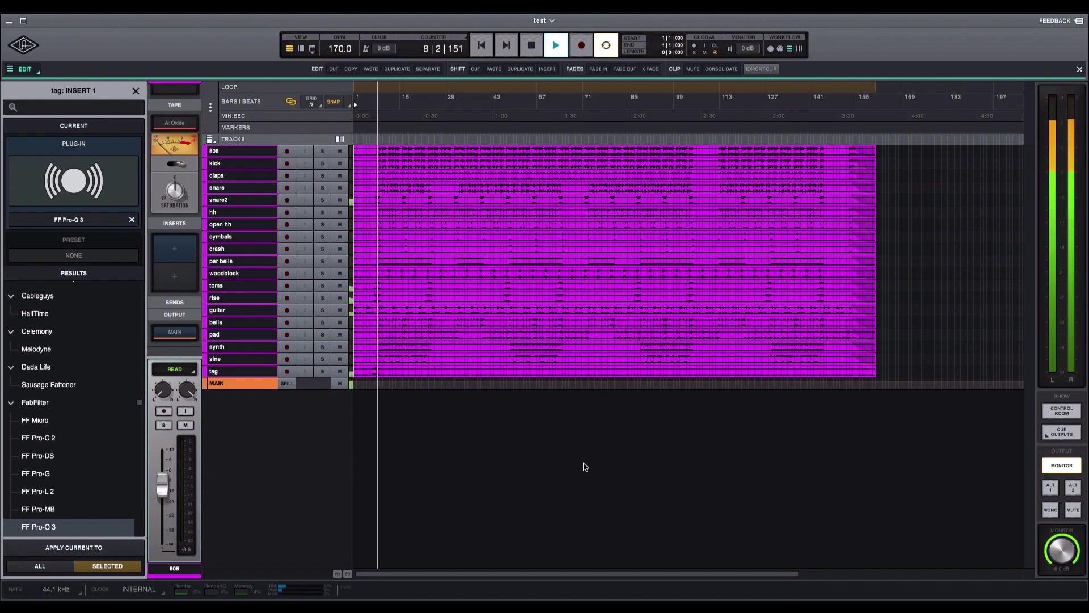
key(ctrl+Up)
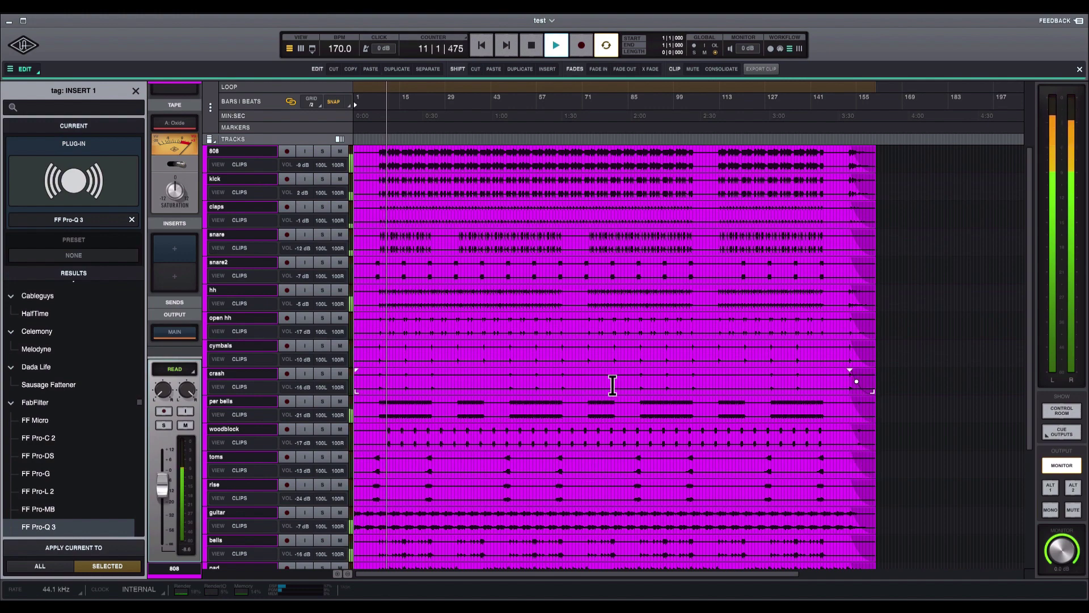
scroll(614, 382, down, 3)
scroll(616, 382, up, 1)
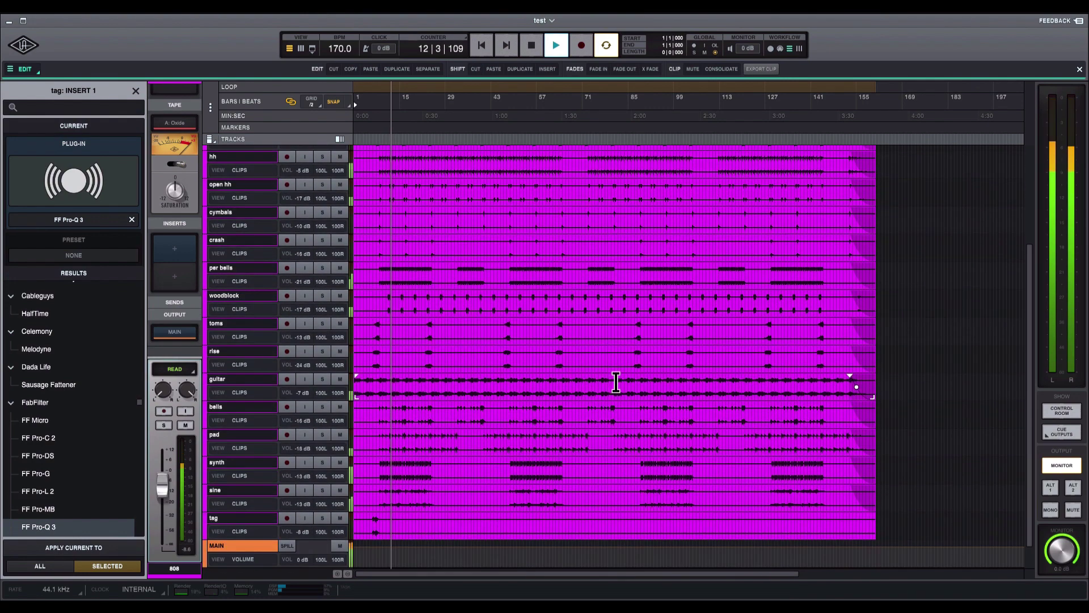
scroll(616, 382, up, 3)
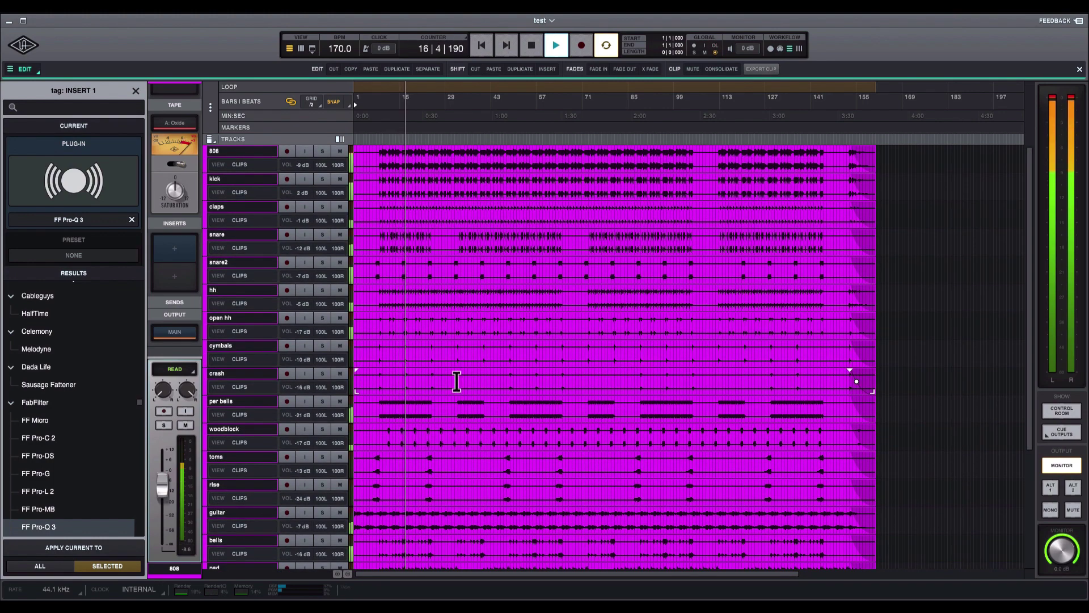
Select the crash track and examine the mixer's meters, tape, insert and output sections during playback.
click(259, 374)
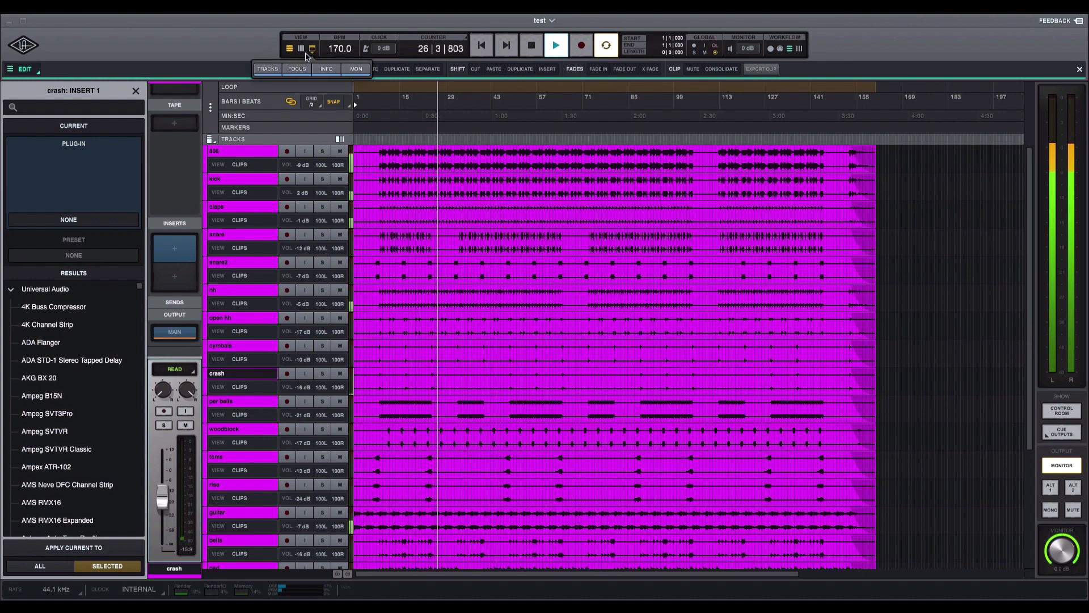
click(301, 50)
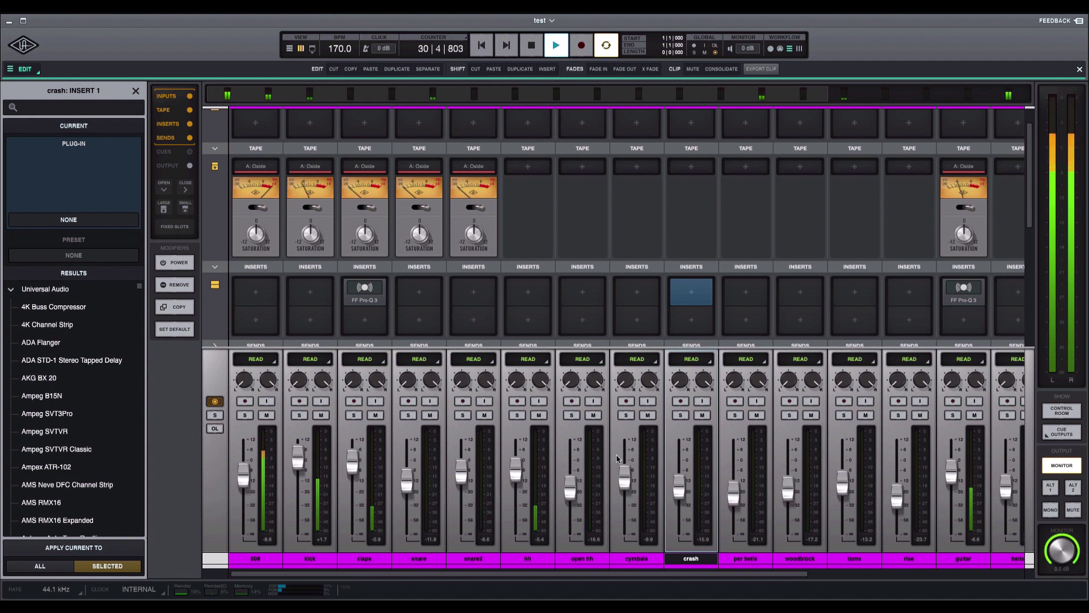
mouse_move(386, 294)
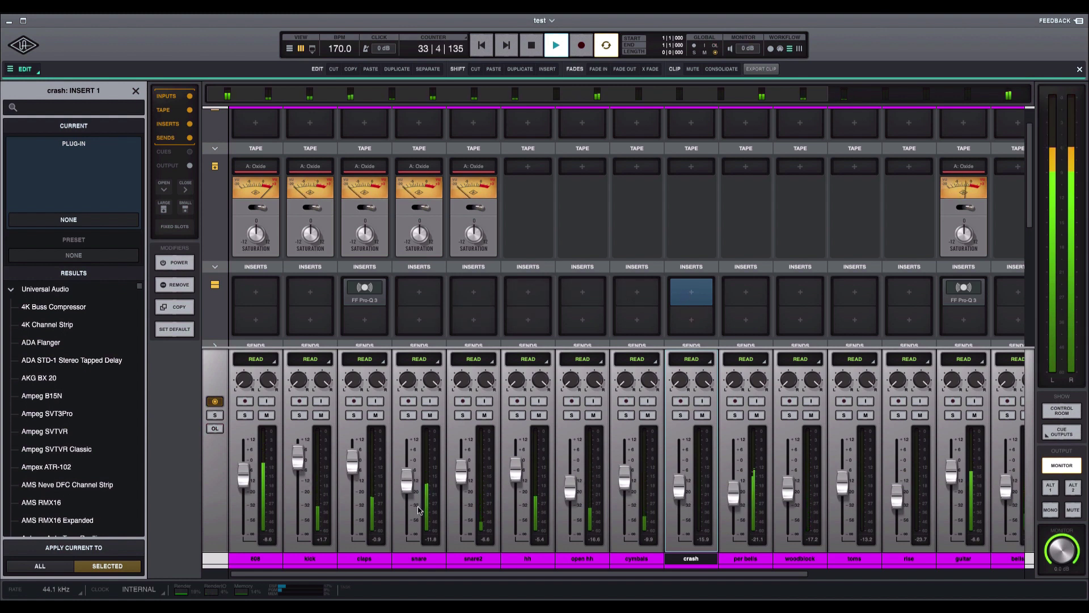
drag(471, 575, 345, 584)
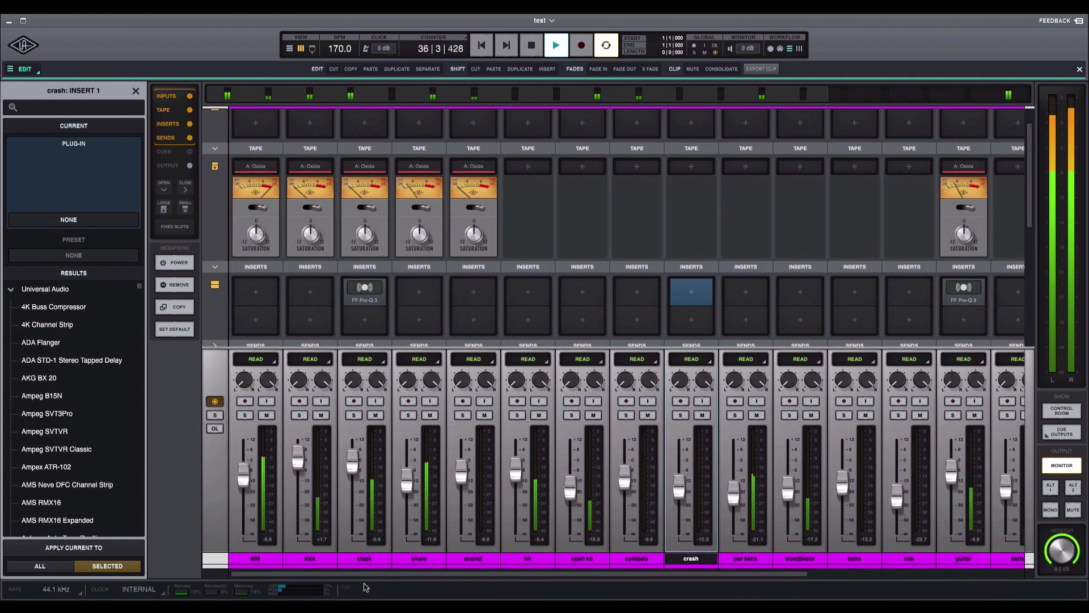
scroll(430, 462, up, 2)
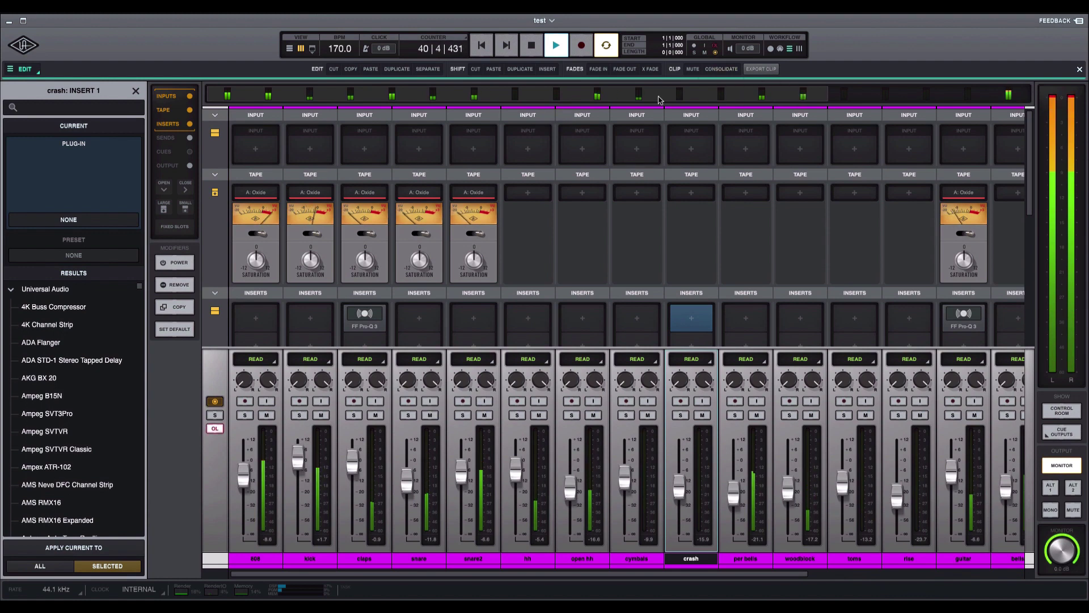
scroll(356, 271, down, 5)
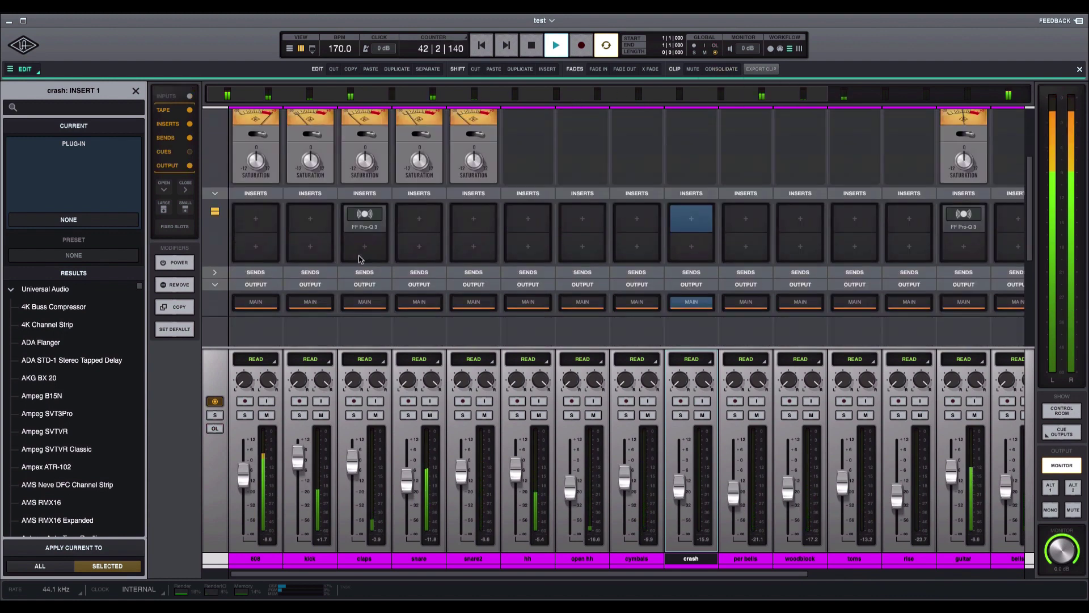
scroll(363, 254, up, 3)
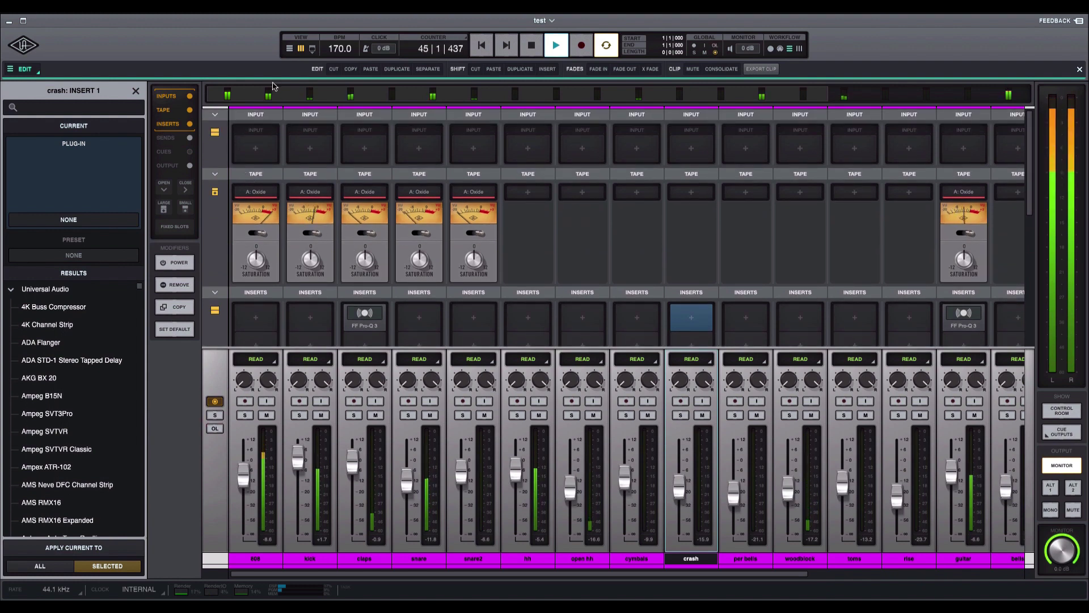
Return to the timeline and stop playback.
click(290, 49)
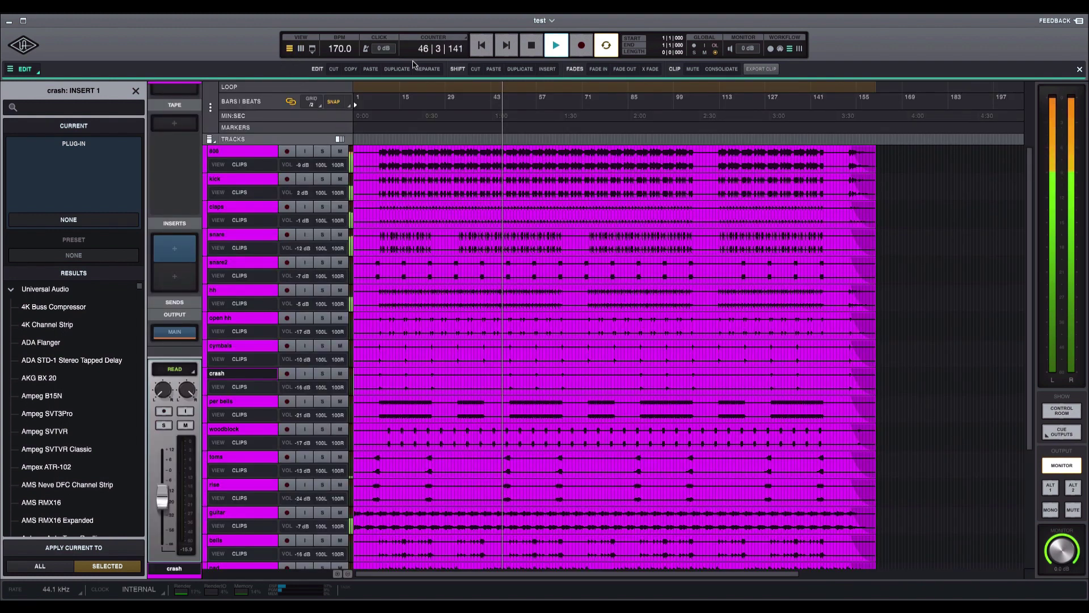
key(space)
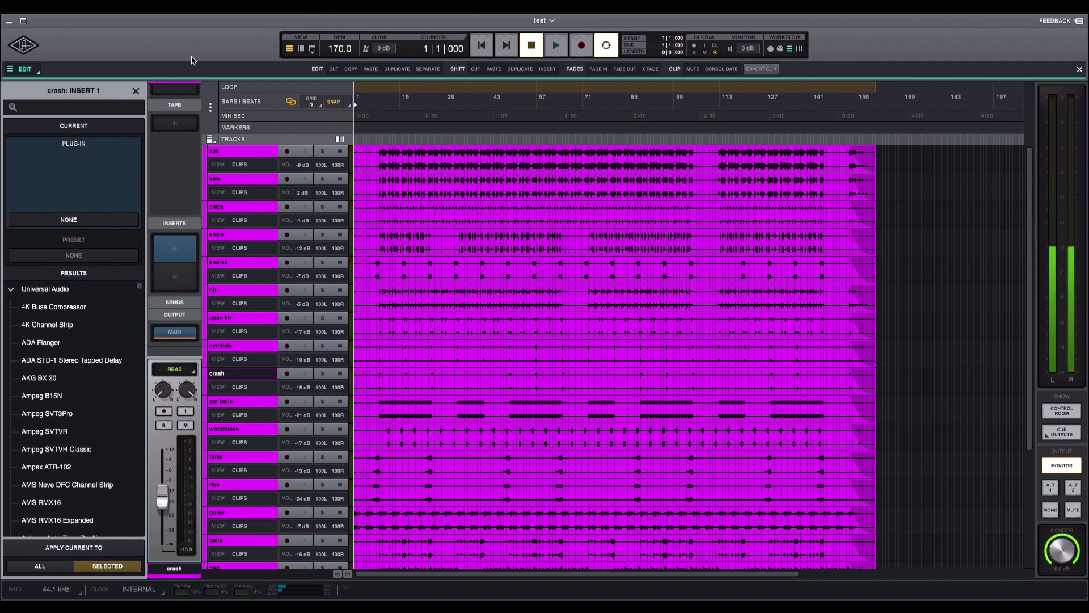
Review the hardware settings and the list of owned products in the session manager.
click(24, 47)
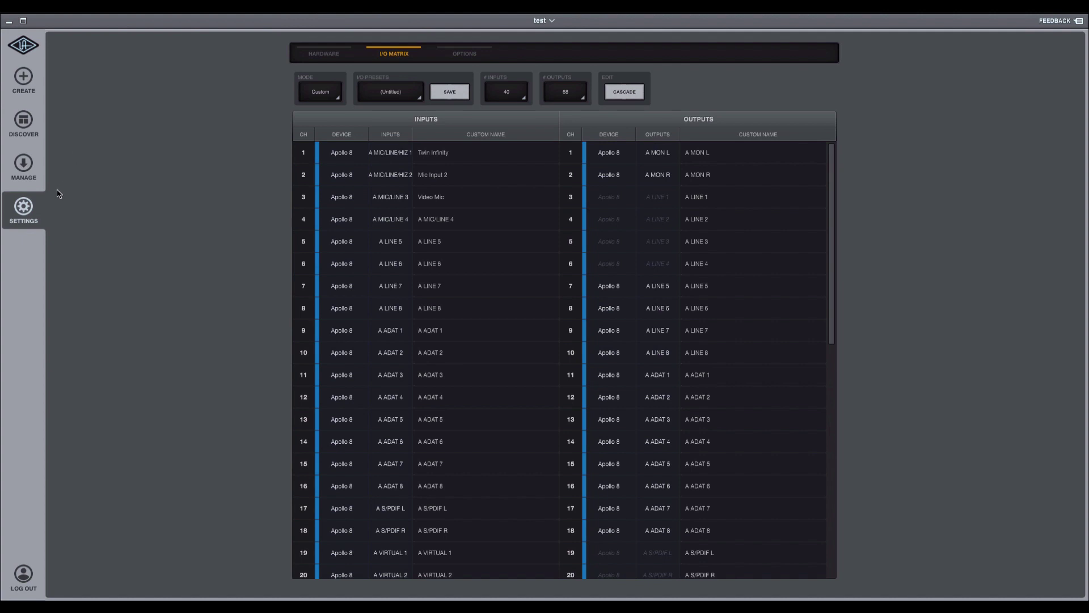
click(34, 219)
click(323, 57)
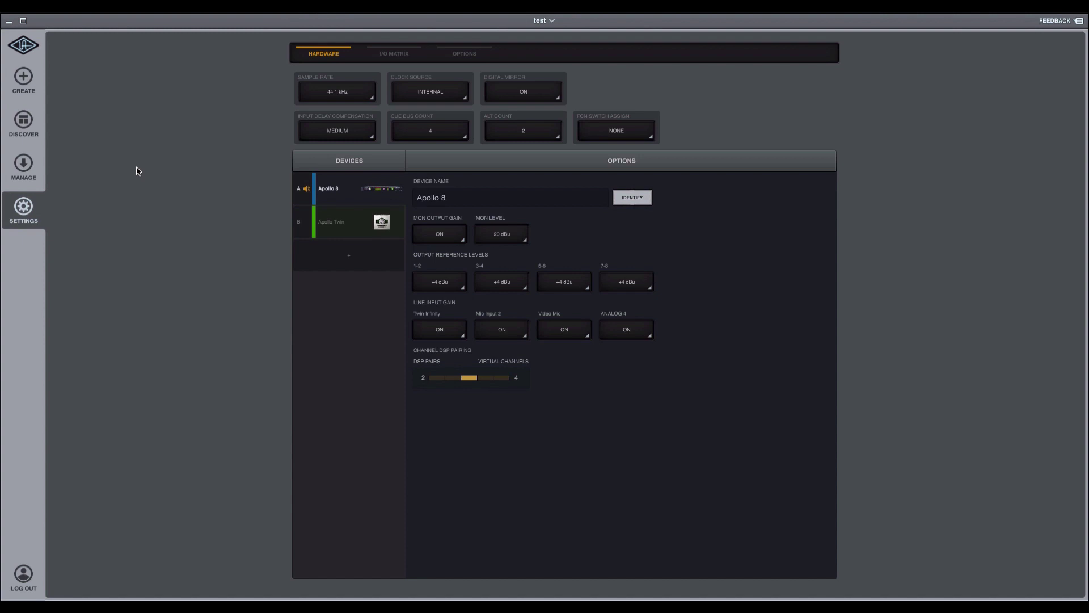
click(25, 165)
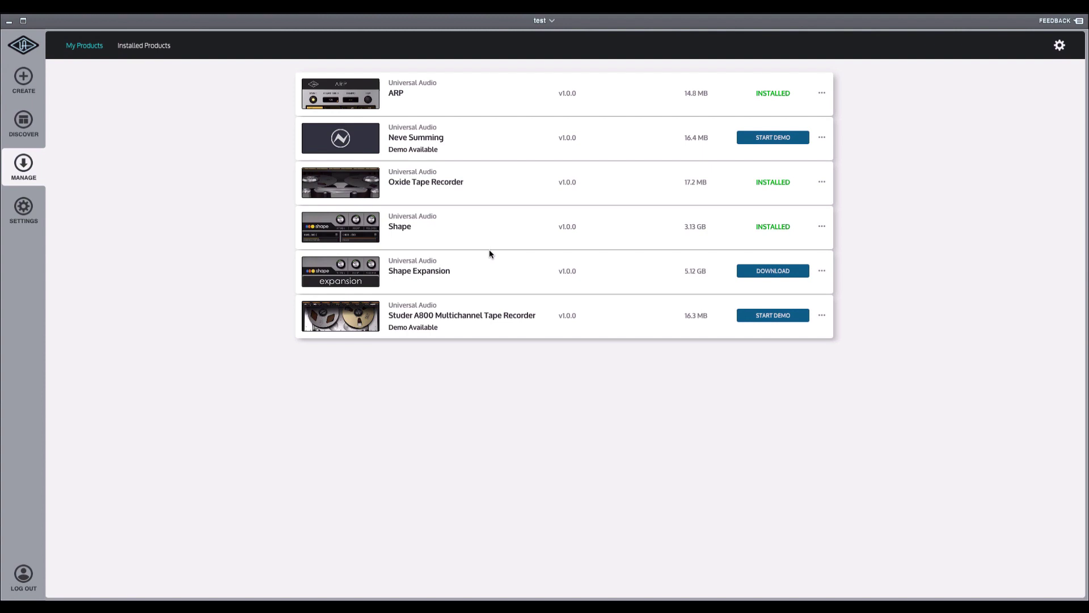
Browse the Discover store's Instruments and Extensions and its UAD Plug-Ins catalogue.
click(23, 122)
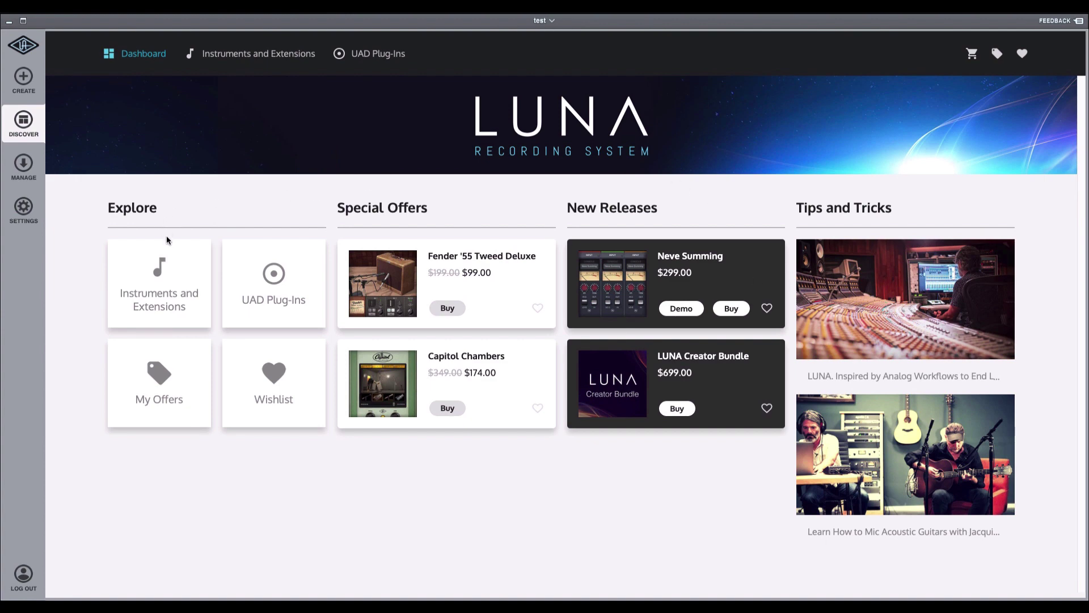
click(167, 290)
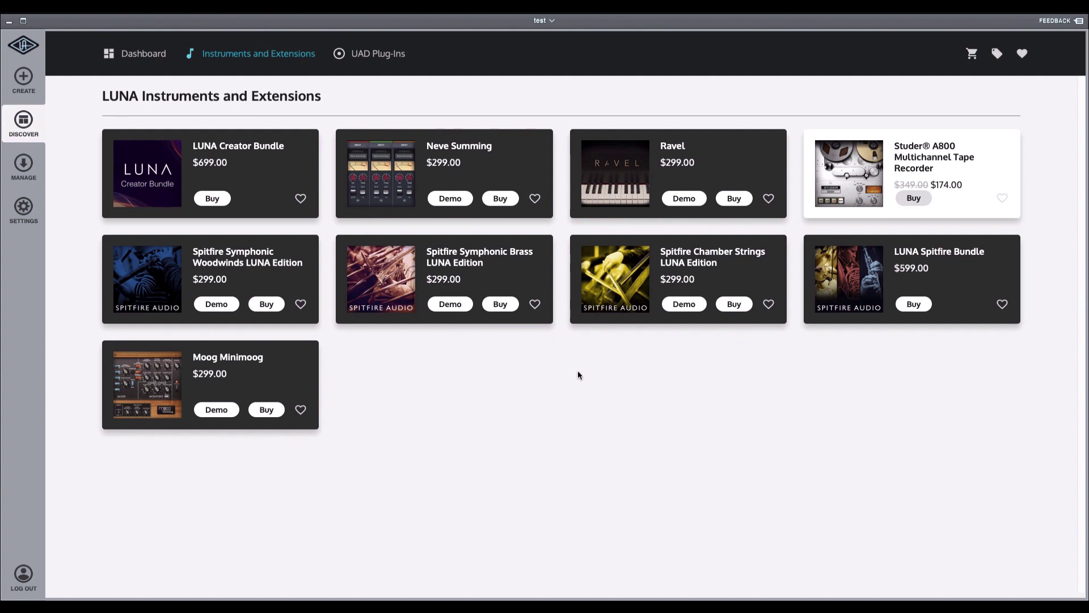
click(374, 60)
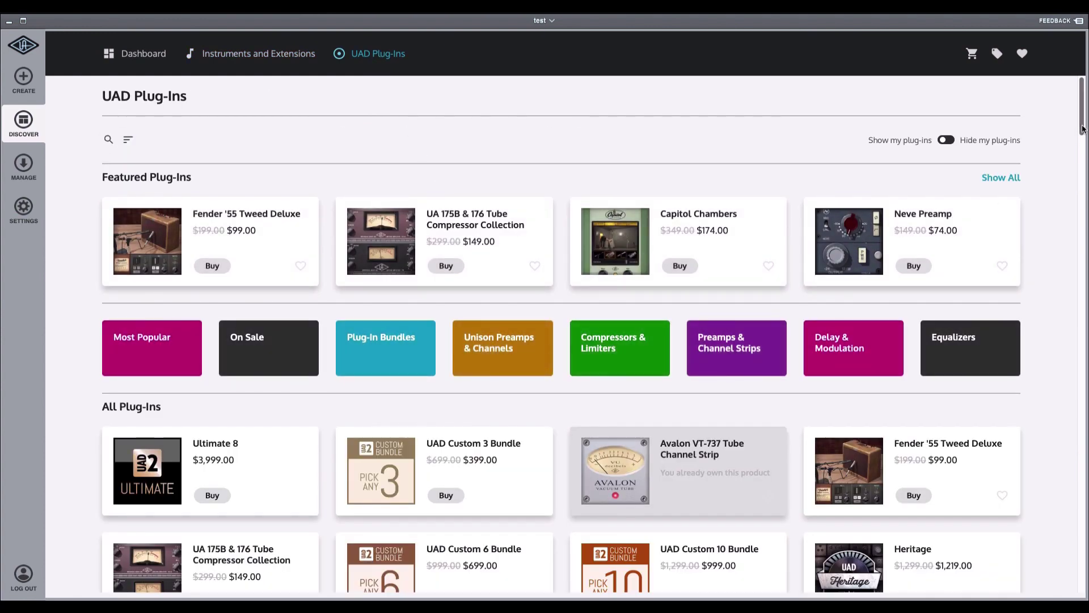
mouse_move(1083, 129)
mouse_down()
mouse_move(1084, 143)
mouse_move(1083, 130)
mouse_up()
scroll(695, 270, down, 3)
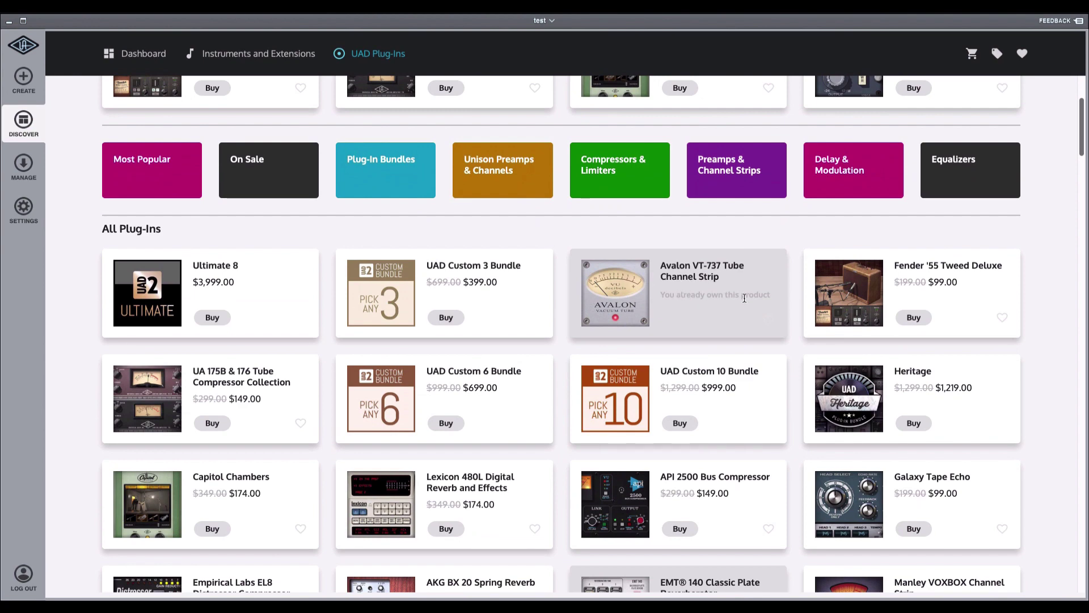
Look through the All Plug-Ins list of the UAD Plug-Ins catalogue and open the new-session page.
scroll(1001, 321, down, 1)
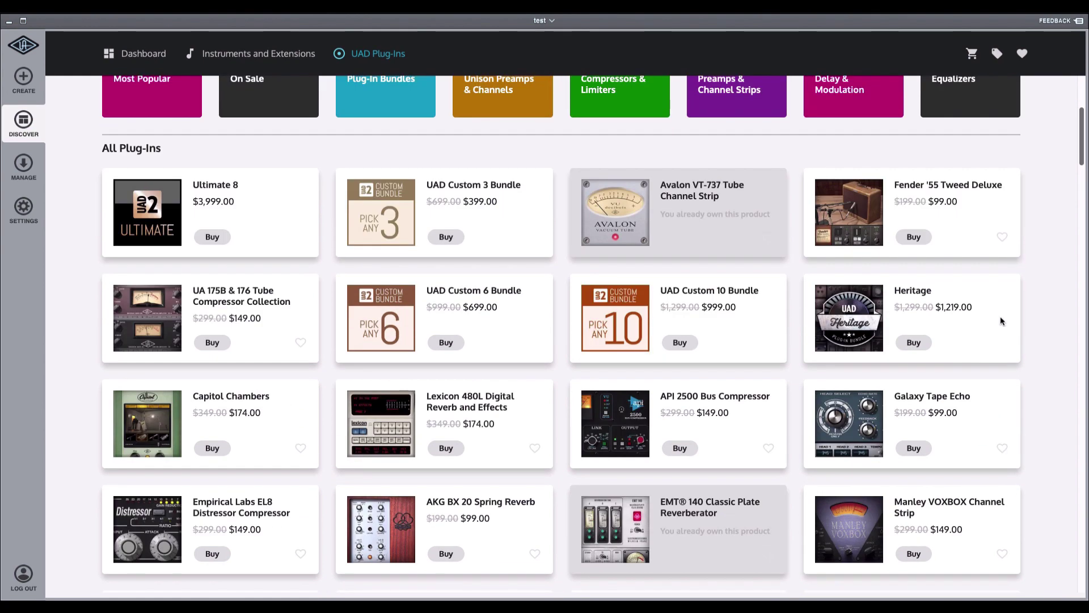
scroll(1001, 321, down, 2)
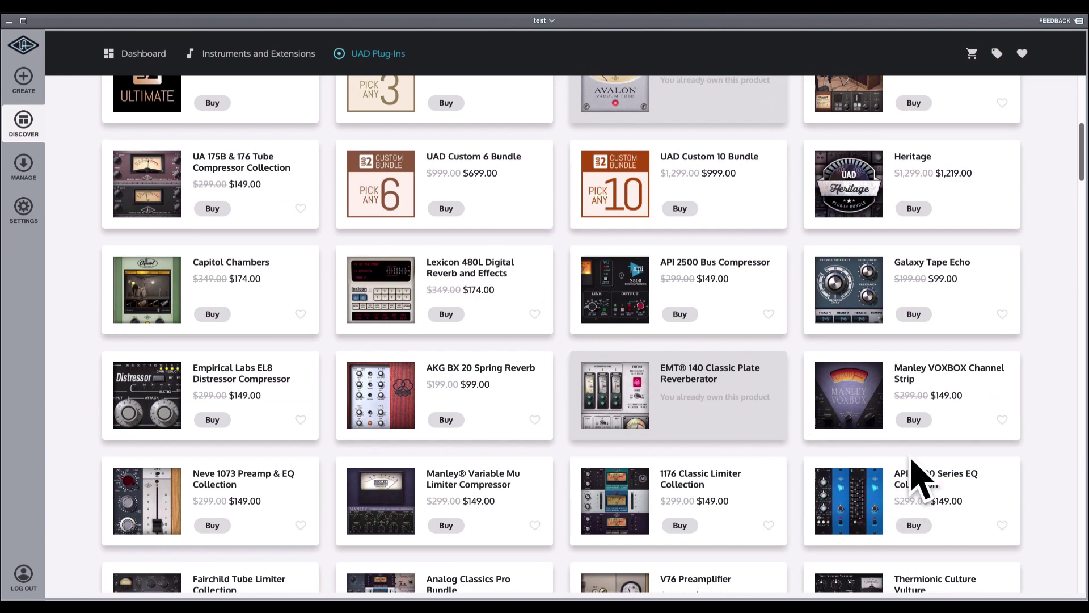
scroll(1041, 413, up, 4)
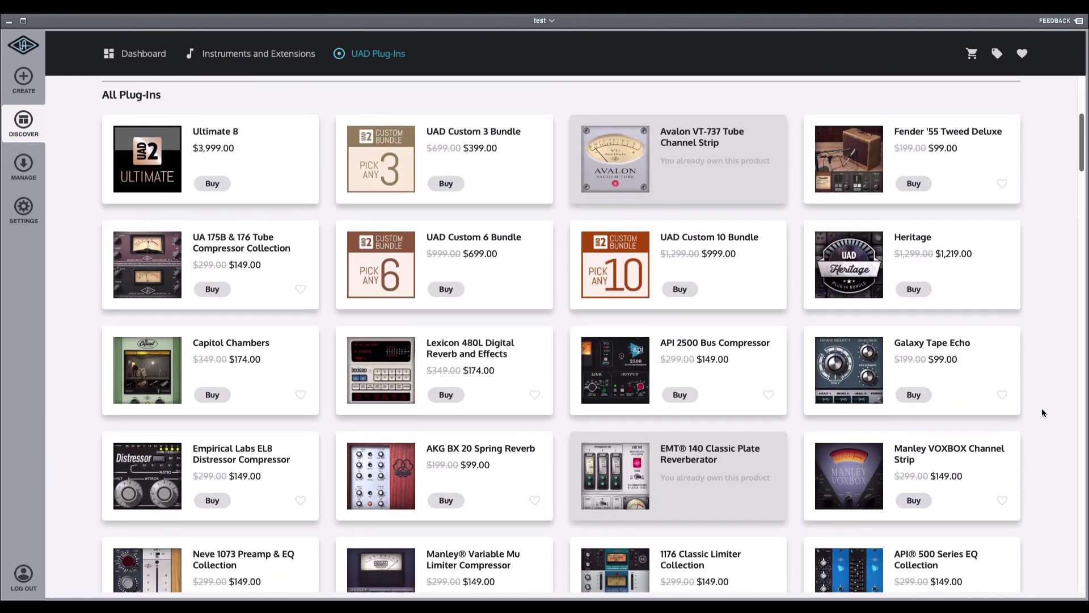
scroll(1042, 413, up, 2)
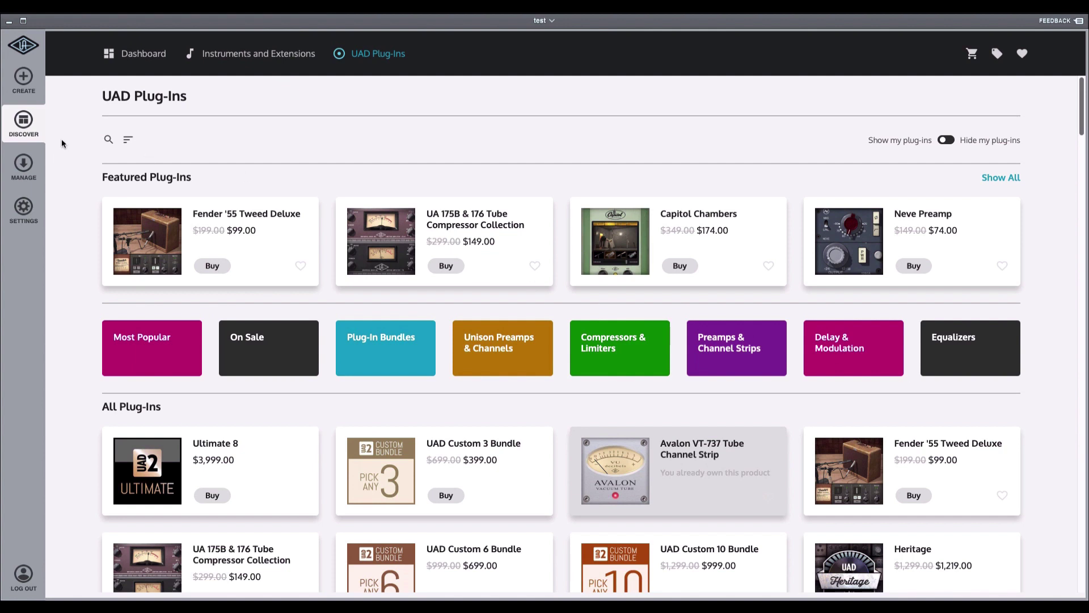
click(23, 82)
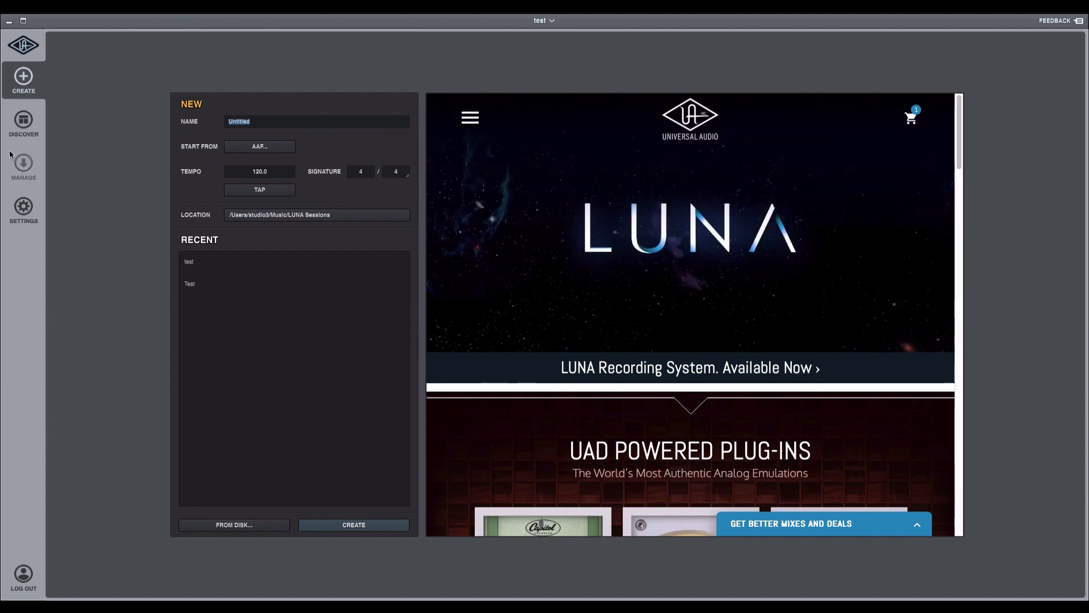
Return to the open test session, look over its tracks and select the hh track.
click(25, 62)
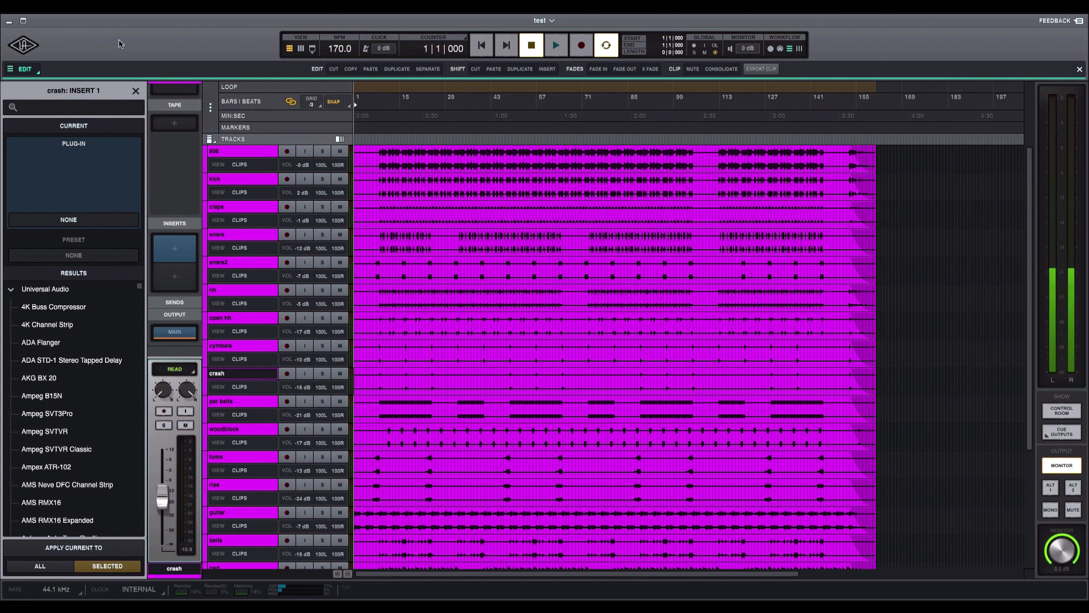
scroll(508, 311, down, 3)
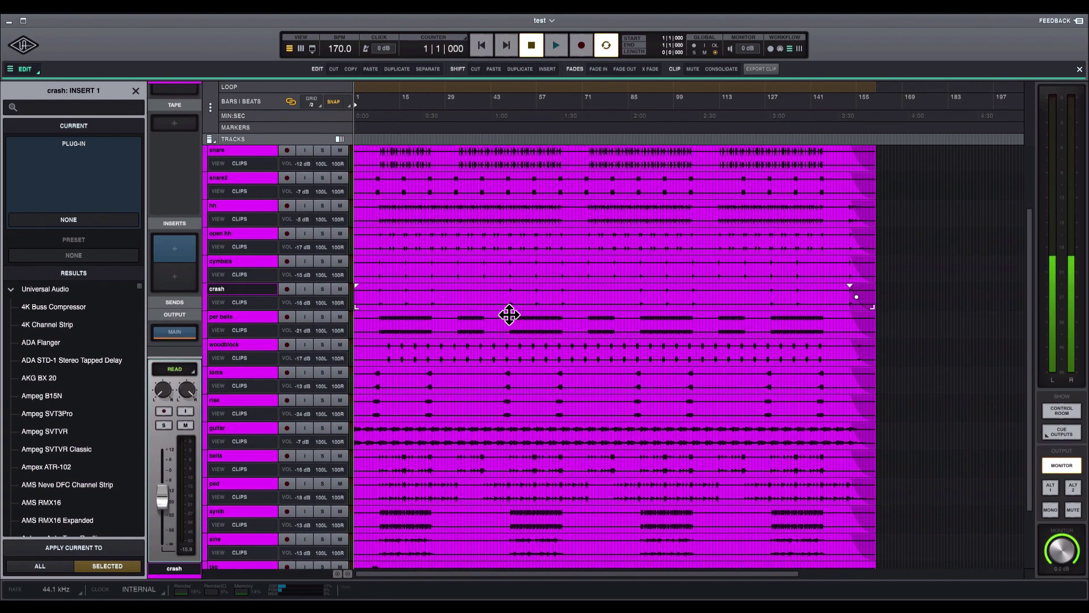
scroll(508, 315, up, 3)
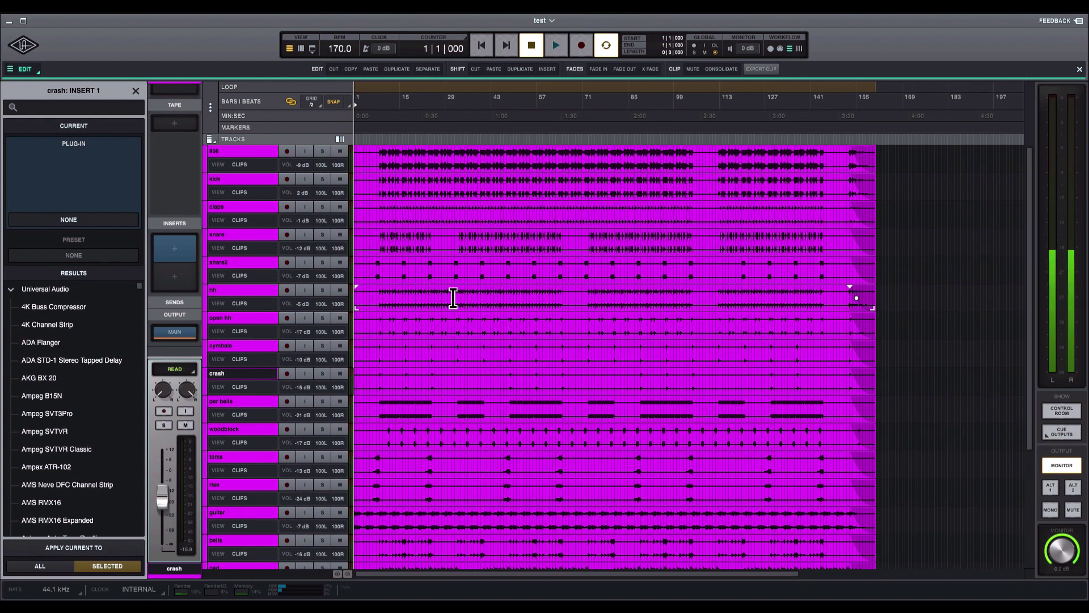
click(258, 294)
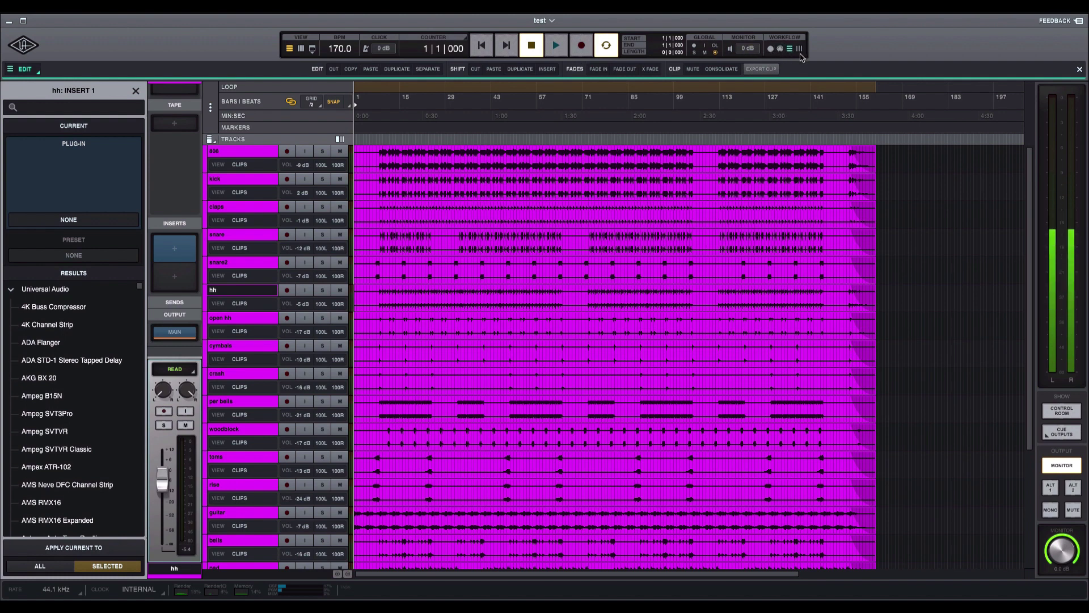
Examine the recording, editing and mixing workflow toolbars one after another, and hide the workflow toolbar.
click(771, 49)
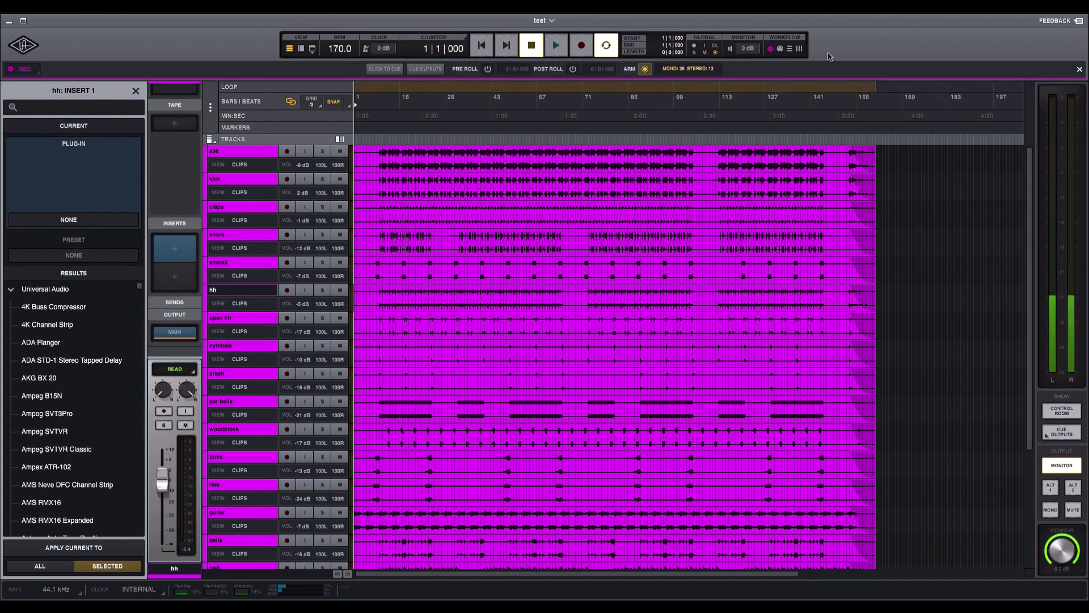
click(790, 51)
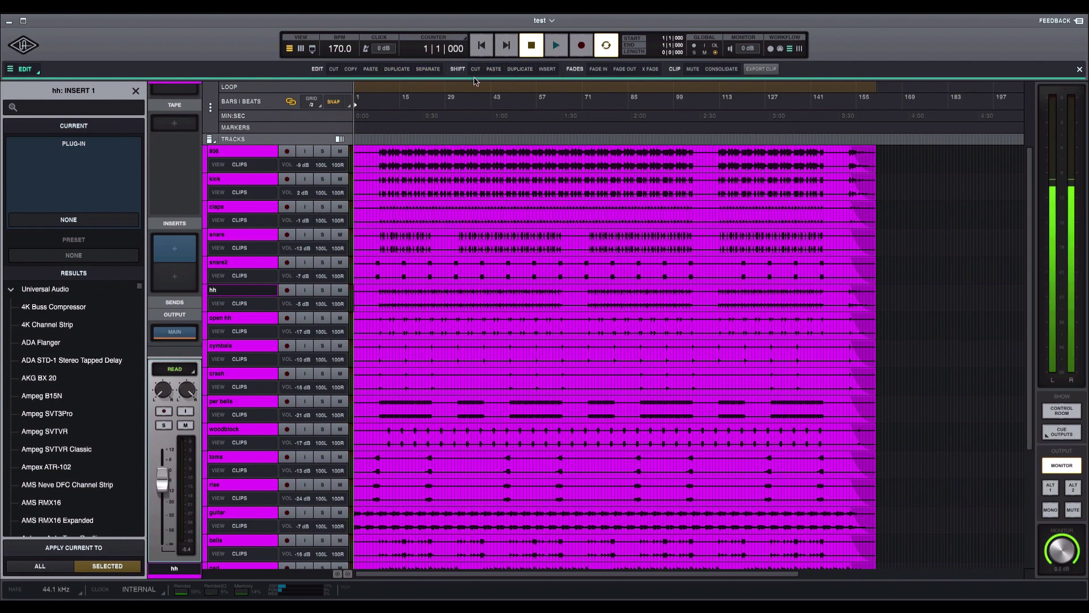
click(801, 52)
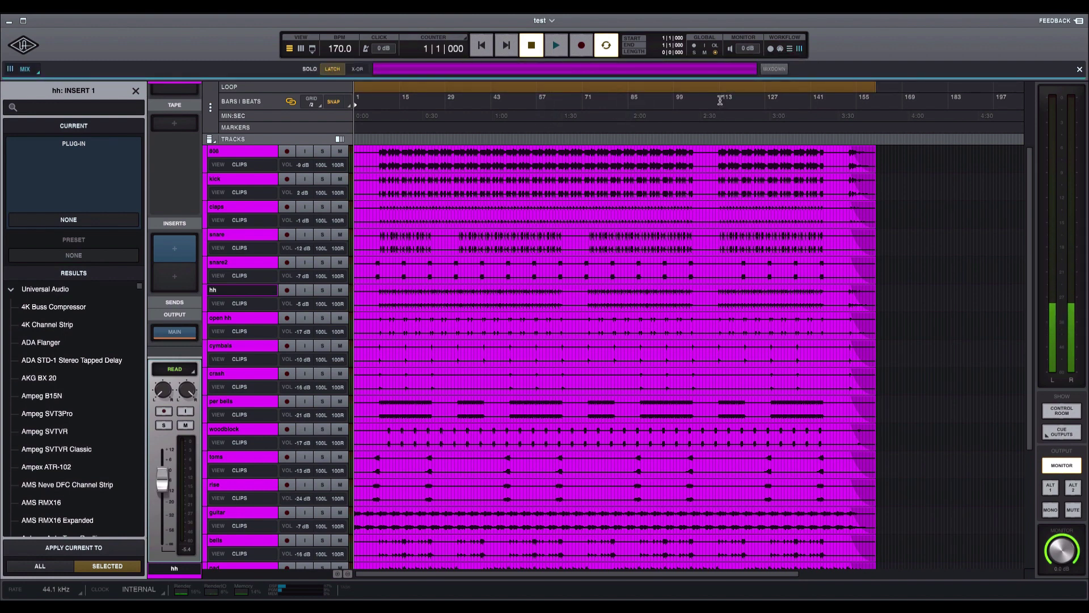
click(772, 52)
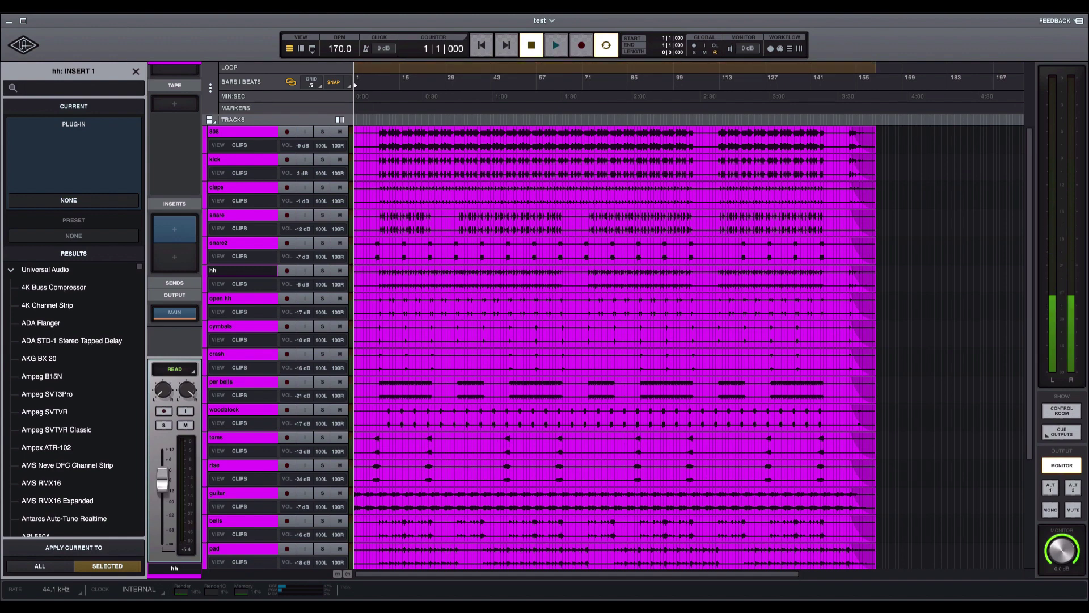
Examine the cue output routing and the control room's trim, dim and source controls, closing each view.
click(1062, 432)
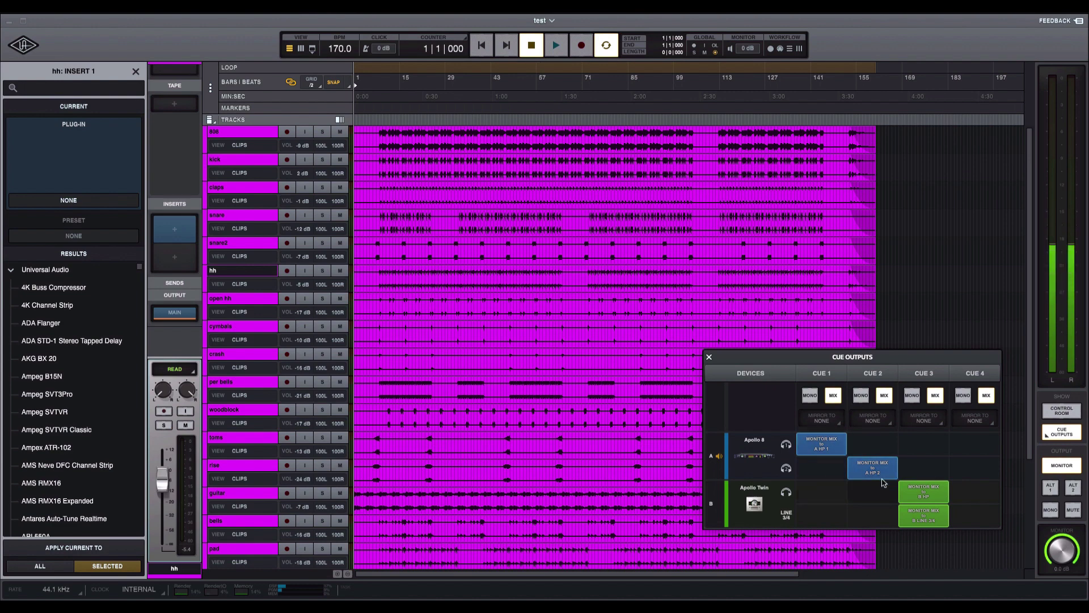
click(708, 359)
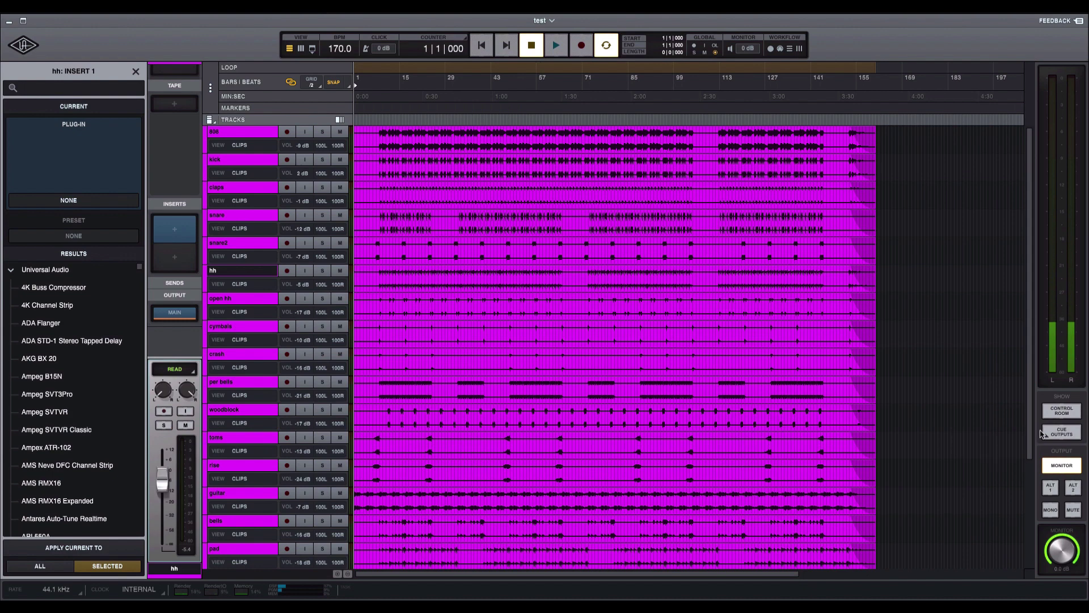
click(1062, 413)
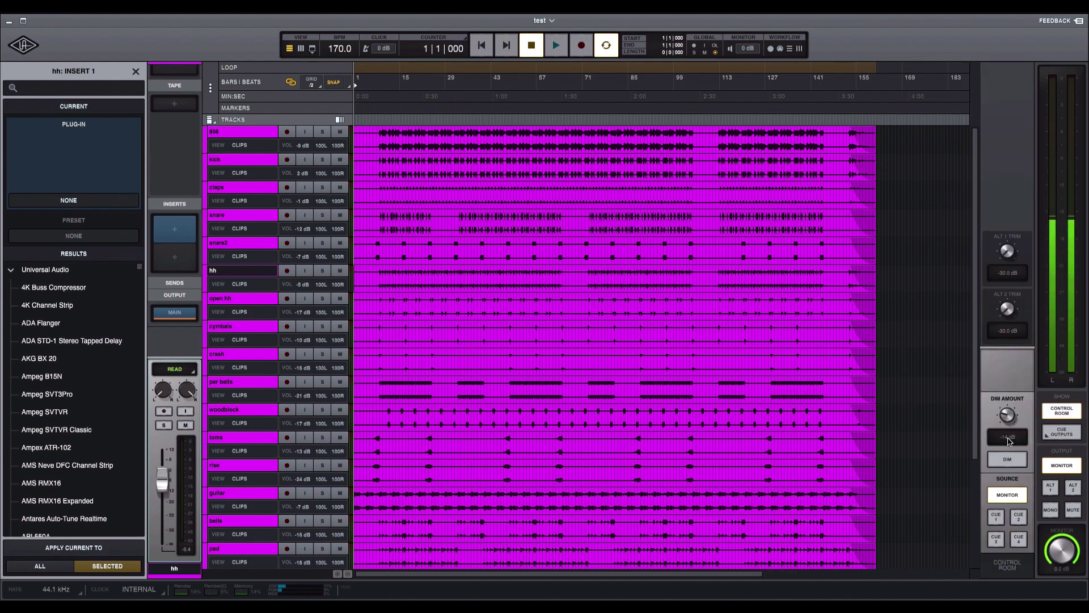
click(1061, 413)
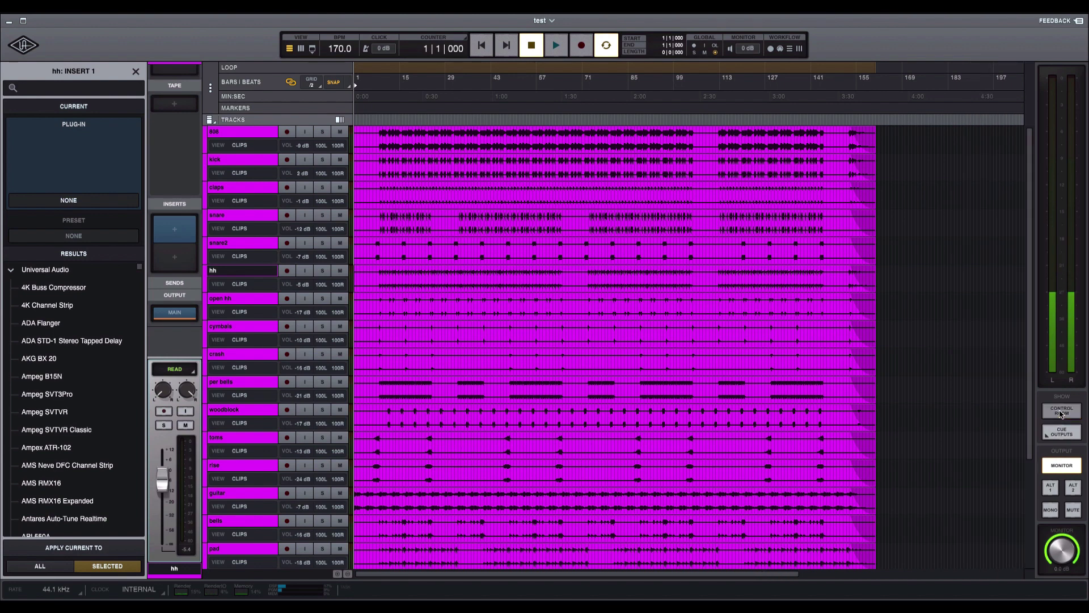
click(1061, 413)
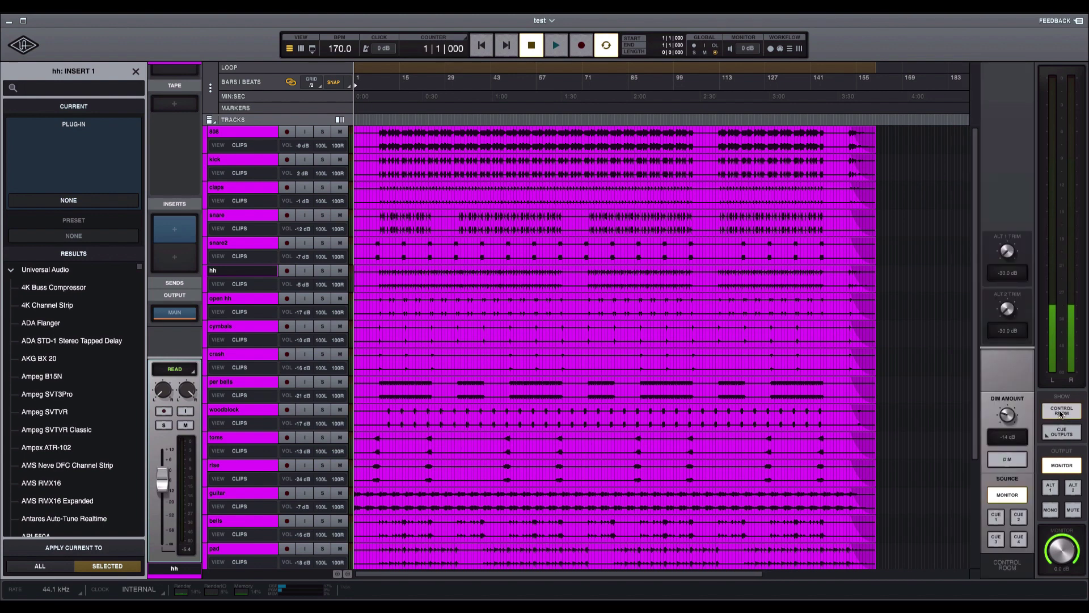
click(1061, 413)
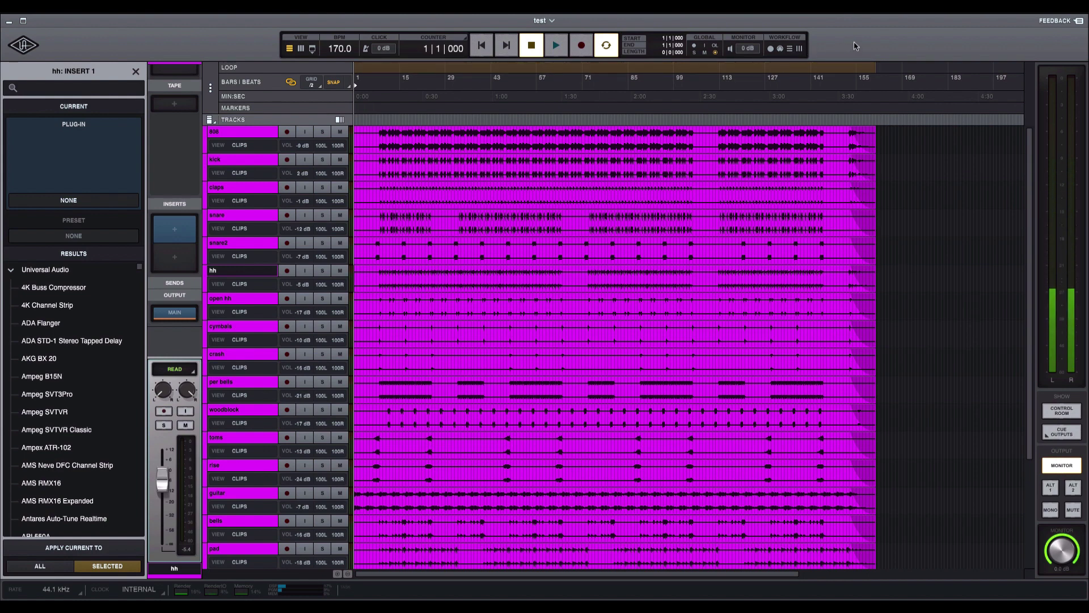
Start playback of the session from the beginning.
key(space)
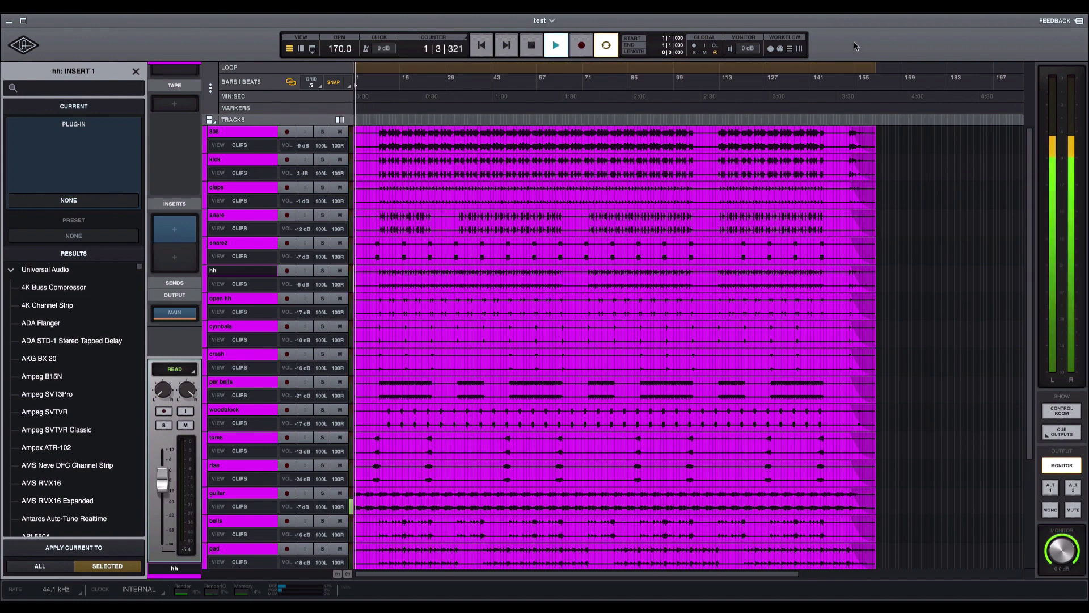